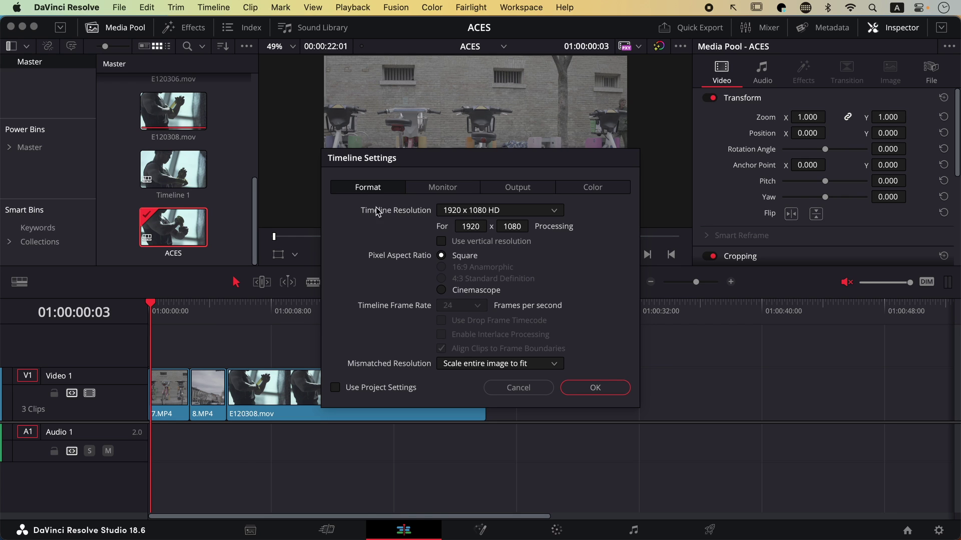
# Set the ACES timeline's color science to ACEScct in its color settings
pyautogui.click(588, 187)
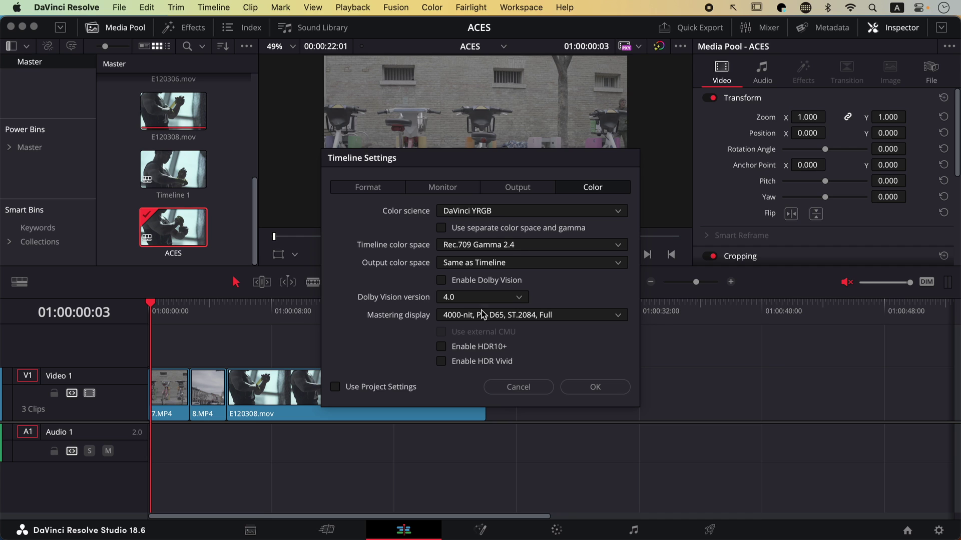
pyautogui.click(459, 212)
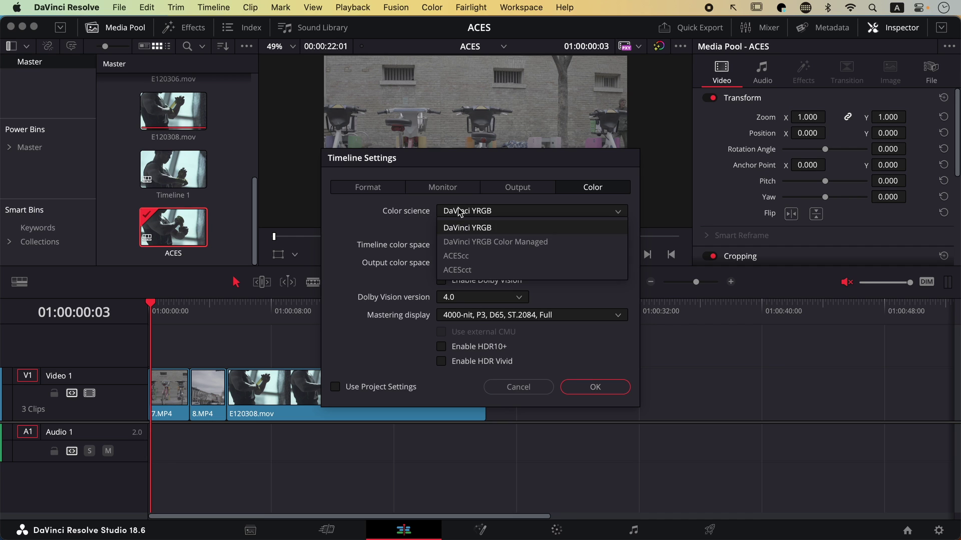
pyautogui.click(469, 270)
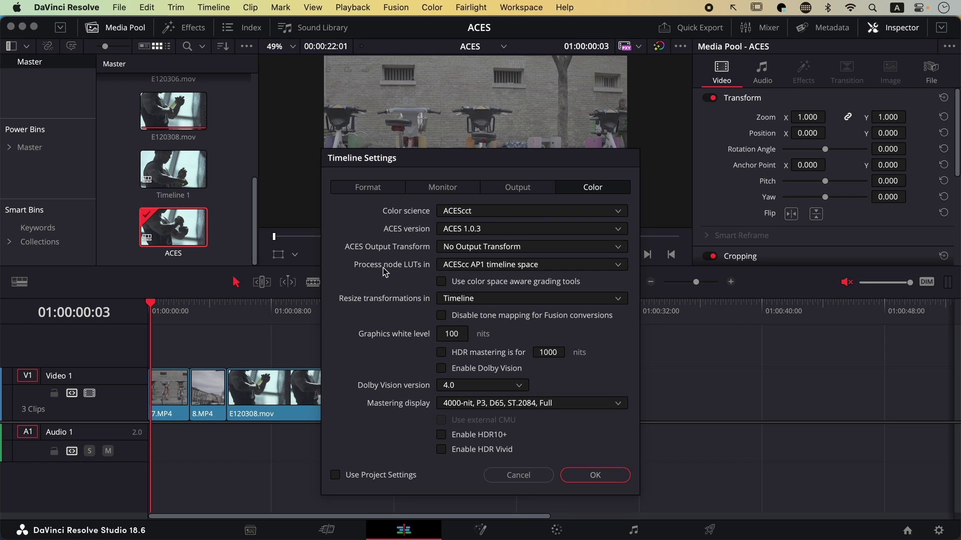
# Set the ACES Output Transform to Rec.709, keep ACEScct as the color science, and apply the timeline settings
pyautogui.click(443, 252)
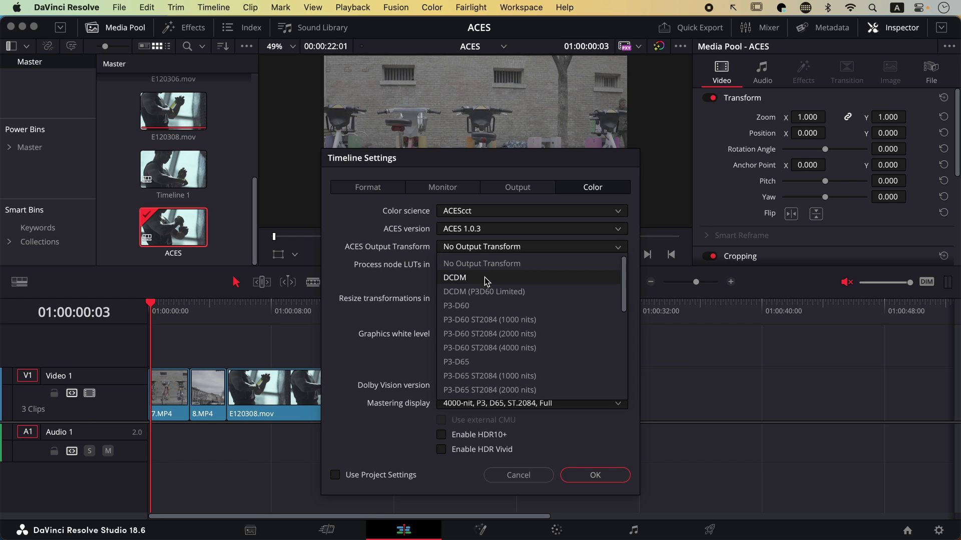
pyautogui.scroll(-3, 488, 289)
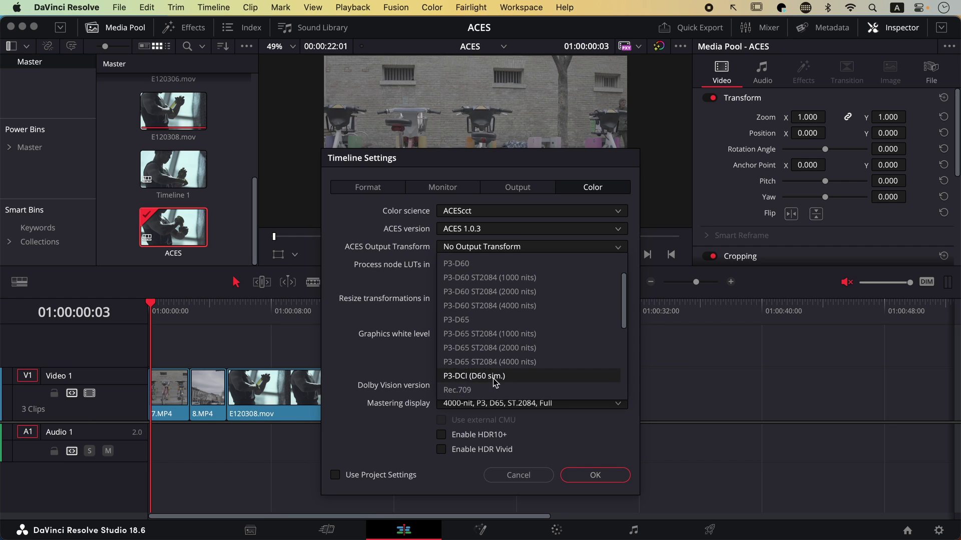
pyautogui.click(497, 390)
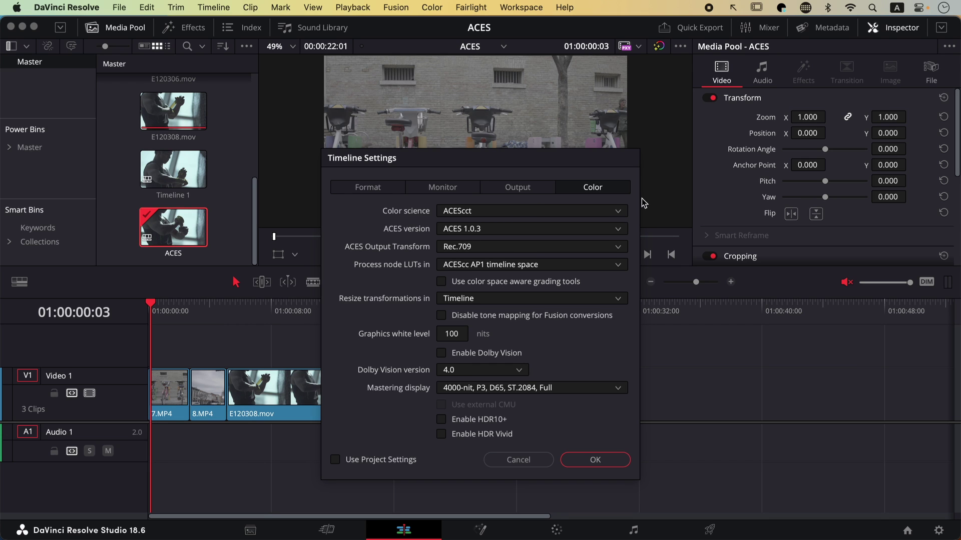
pyautogui.click(525, 215)
pyautogui.click(494, 272)
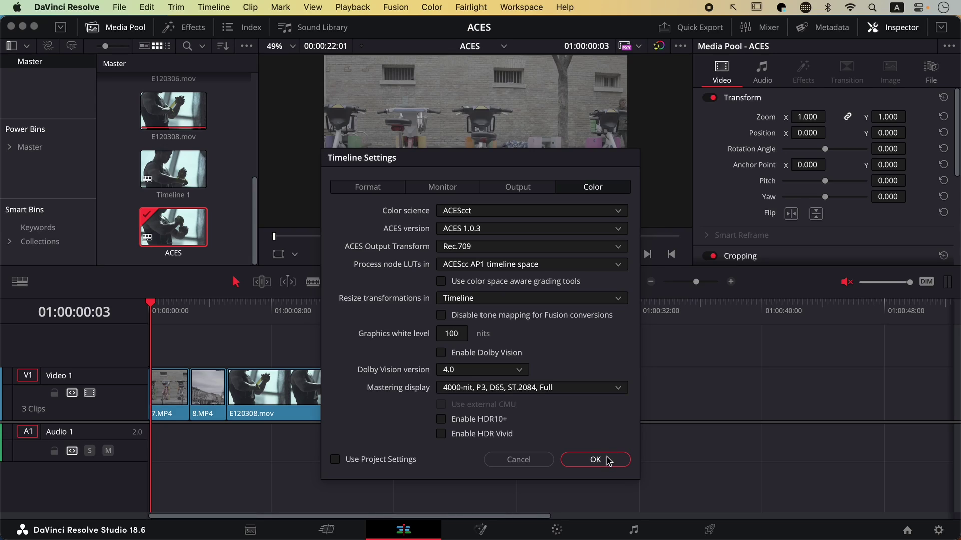
pyautogui.click(607, 460)
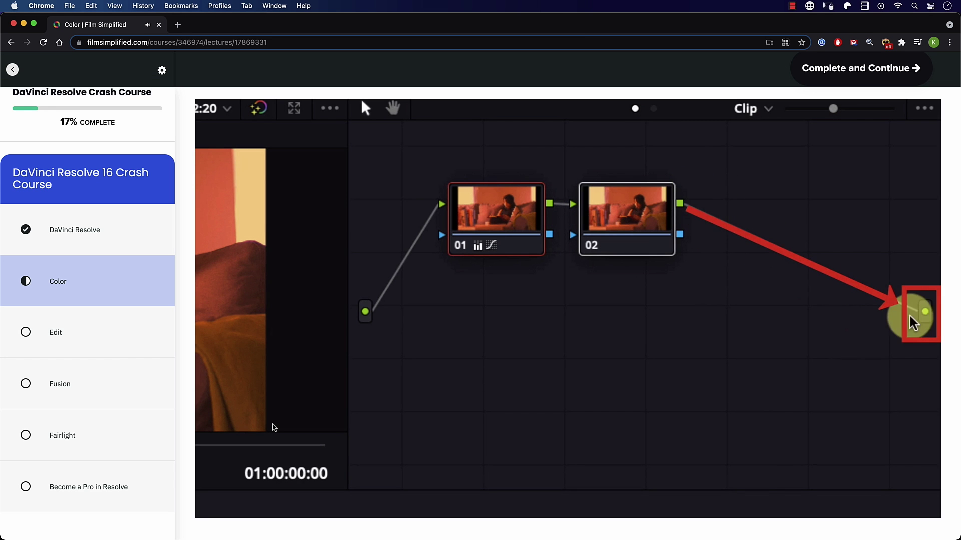
pyautogui.click(55, 333)
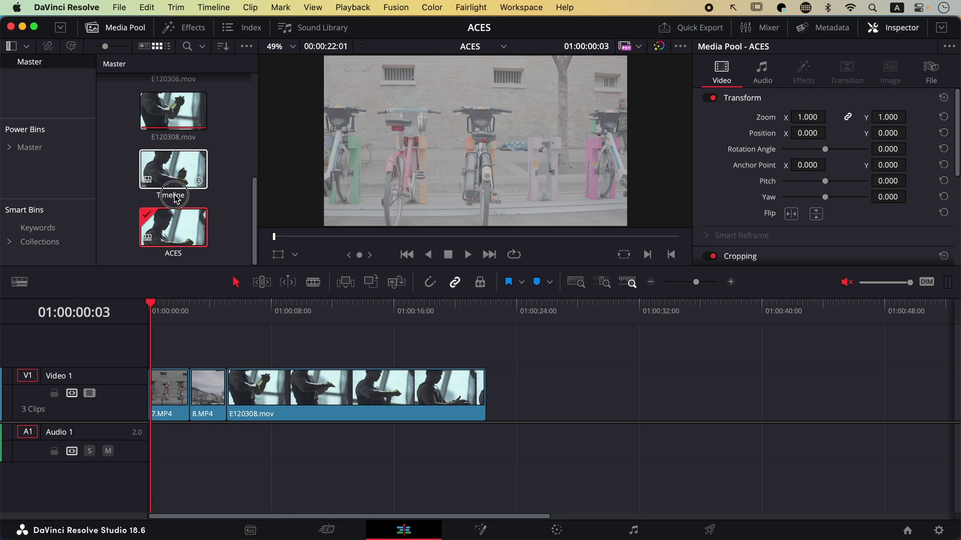
# View the non-ACES timeline from the media pool, return to the ACES timeline and scrub through its first clip
pyautogui.doubleClick(174, 172)
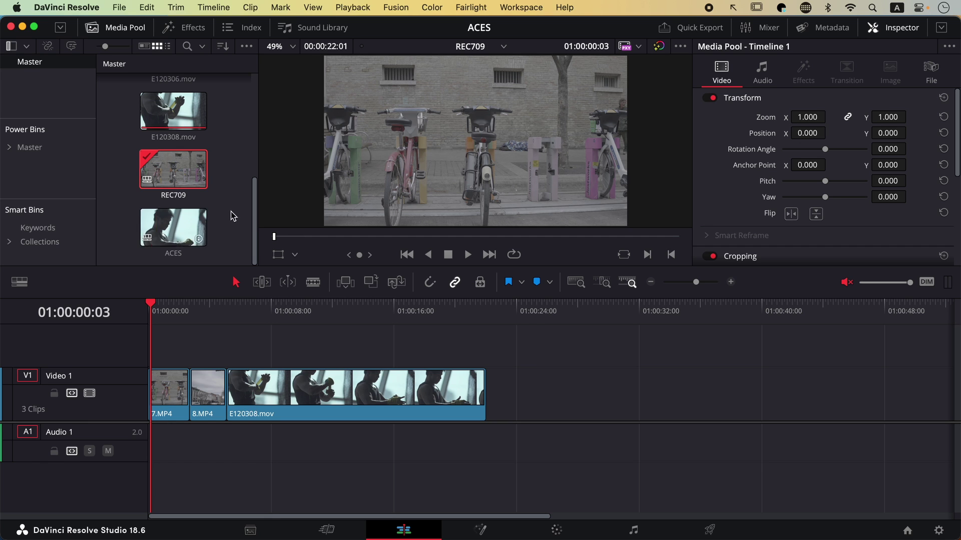
pyautogui.doubleClick(198, 225)
pyautogui.moveTo(236, 316); pyautogui.dragTo(163, 319)
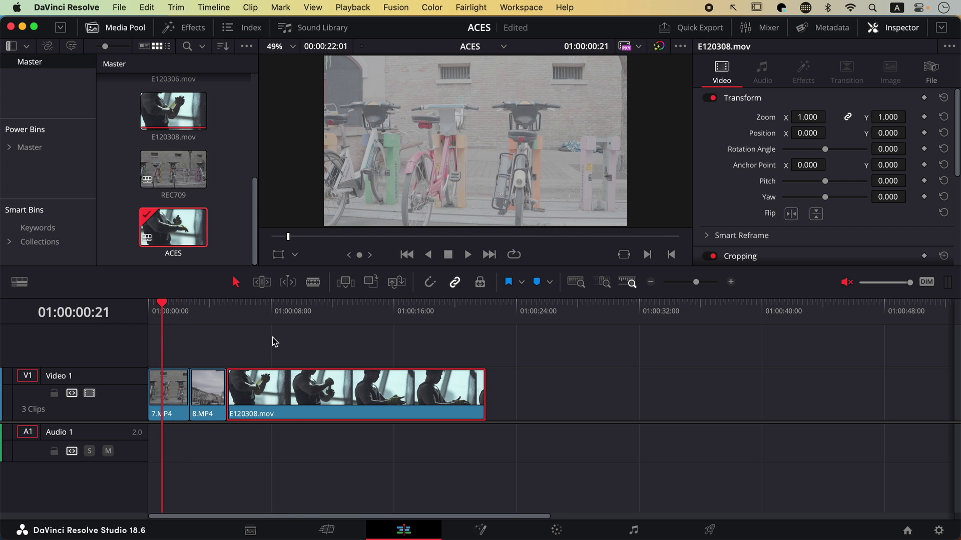
# On the Color page, set the first clip's ACES Input Transform to Sony SLog2 and scrub through the clip
pyautogui.click(287, 305)
pyautogui.hotkey('shift', '6')
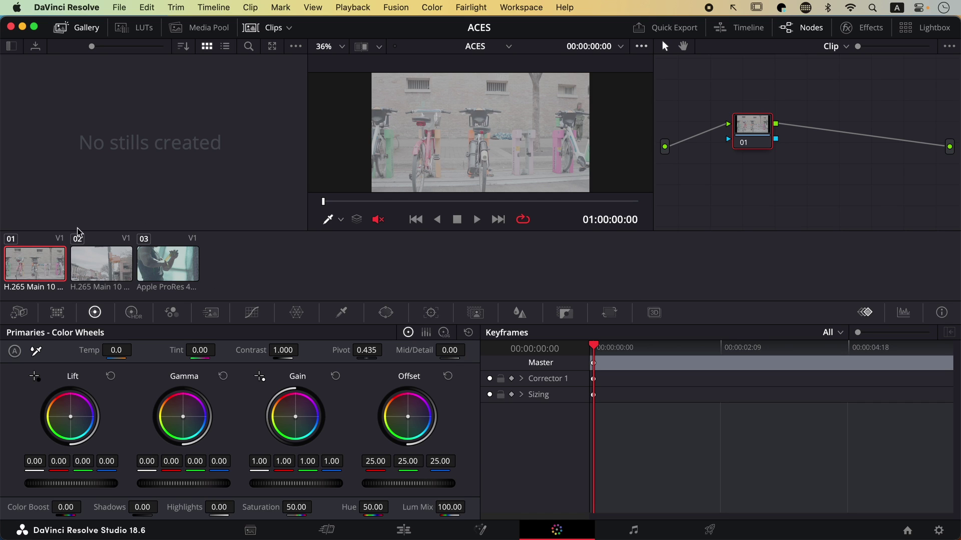
pyautogui.rightClick(47, 272)
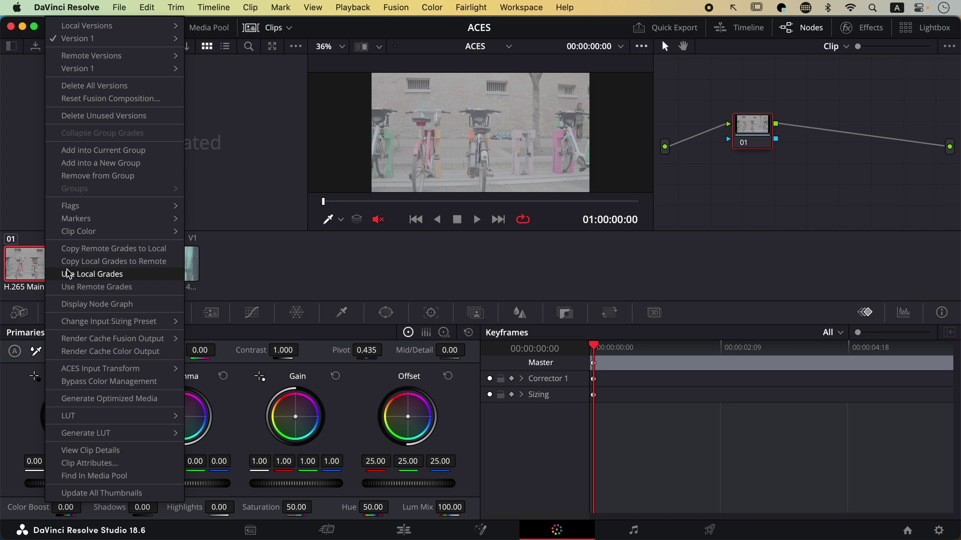
pyautogui.moveTo(112, 374)
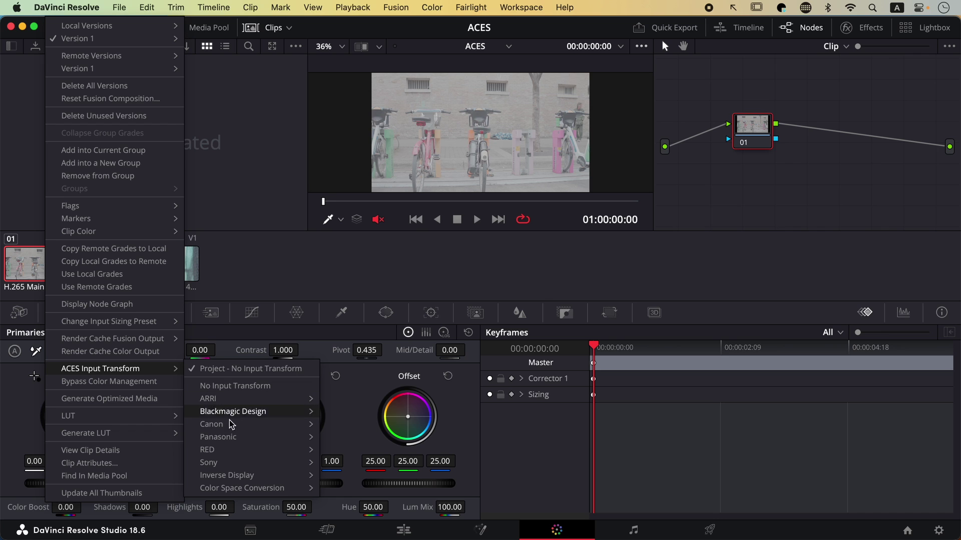
pyautogui.moveTo(238, 462)
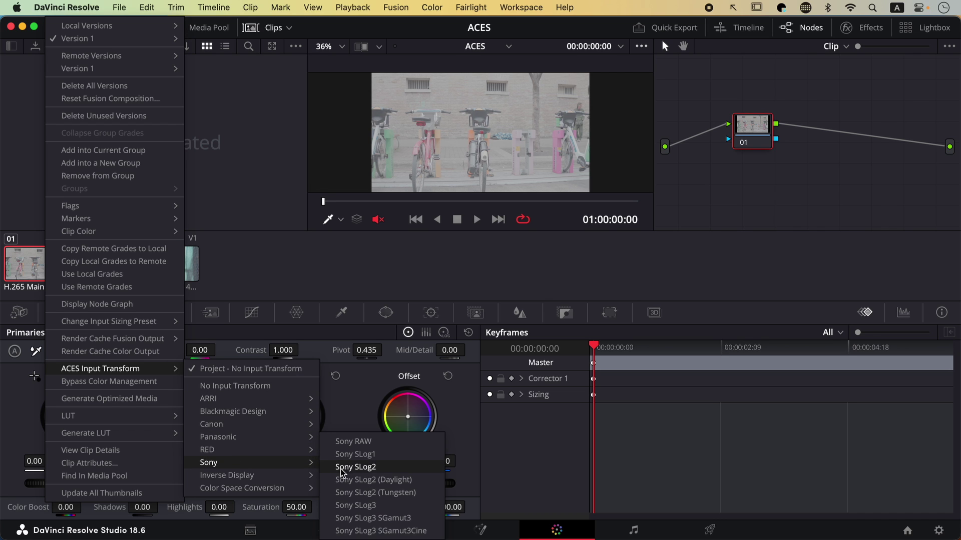
pyautogui.click(353, 467)
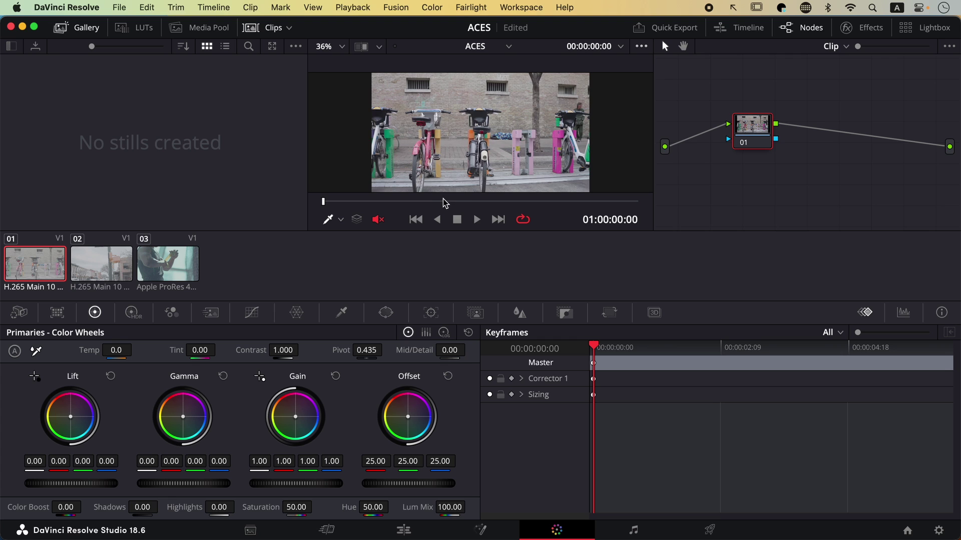
pyautogui.moveTo(442, 199)
pyautogui.mouseDown()
pyautogui.moveTo(472, 199)
pyautogui.moveTo(458, 201)
pyautogui.mouseUp()
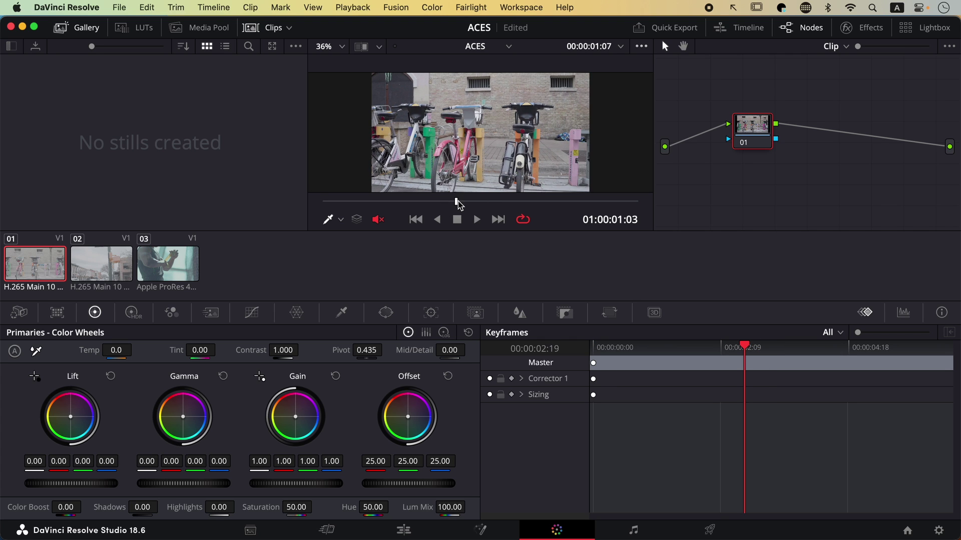
# Set the second clip's ACES Input Transform to Sony SLog2
pyautogui.click(96, 261)
pyautogui.rightClick(97, 262)
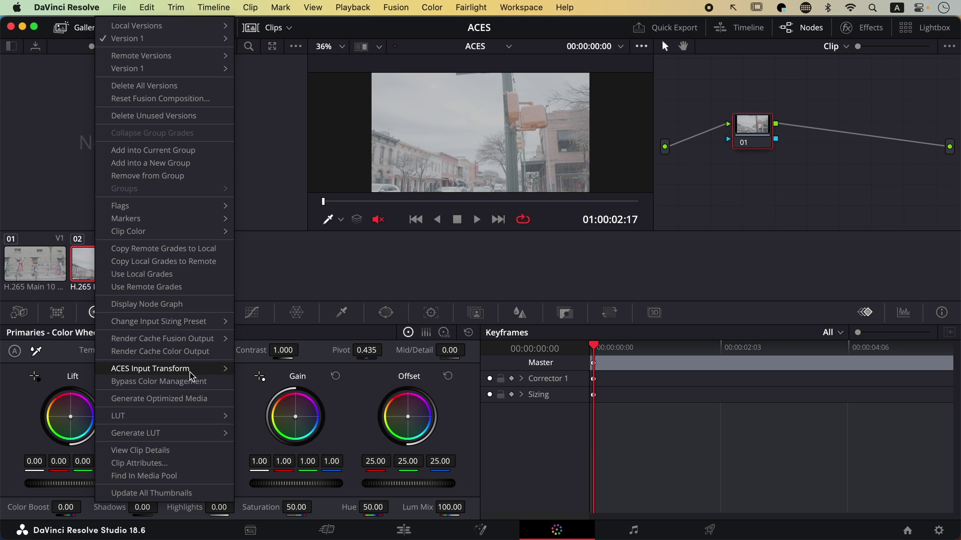
pyautogui.moveTo(190, 373)
pyautogui.moveTo(278, 462)
pyautogui.click(431, 467)
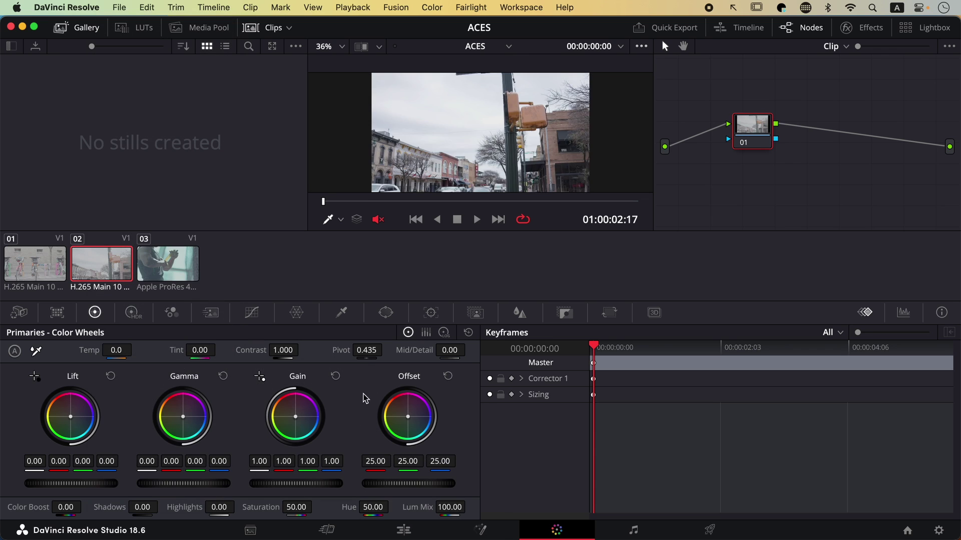
# Assign a Sony ACES Input Transform to the third clip, the Apple ProRes shot
pyautogui.click(199, 265)
pyautogui.moveTo(399, 200); pyautogui.dragTo(404, 201)
pyautogui.rightClick(179, 281)
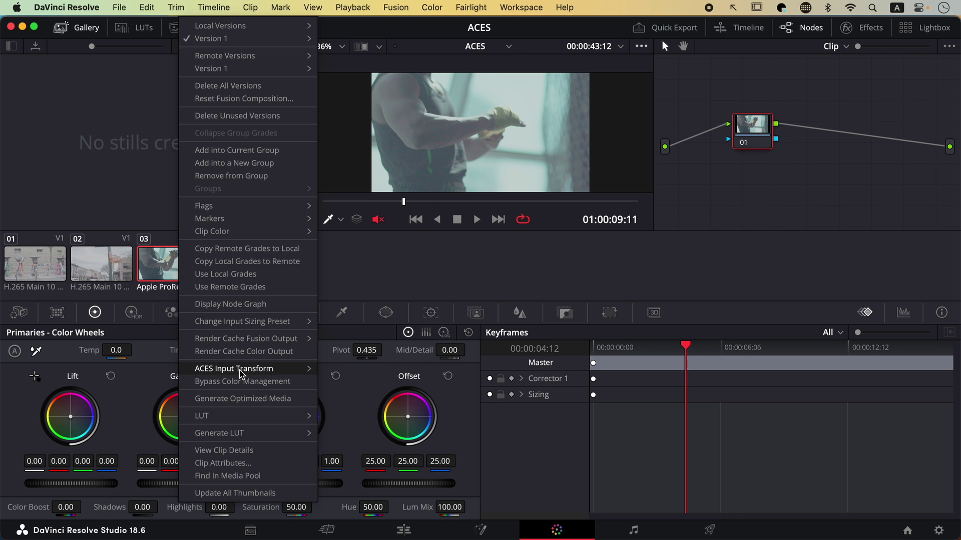
pyautogui.moveTo(242, 373)
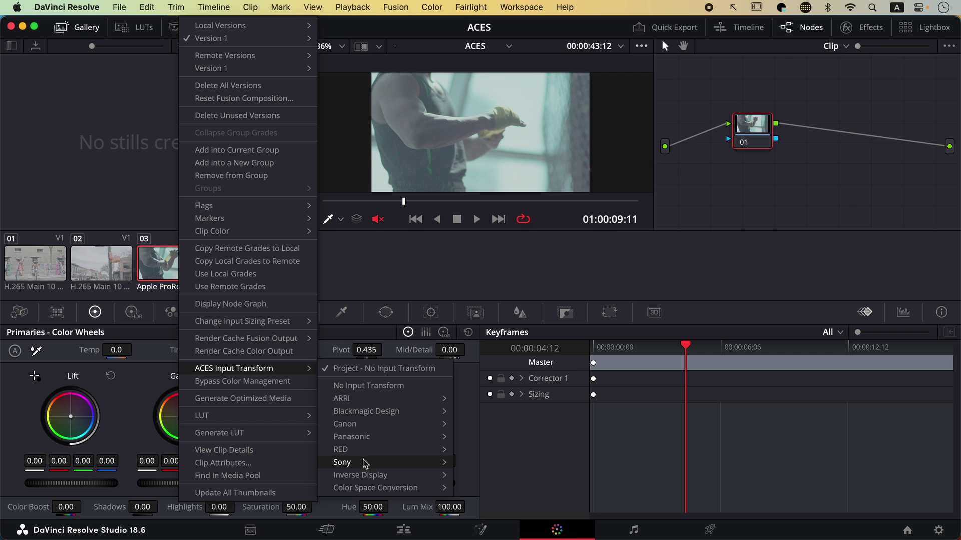
pyautogui.moveTo(364, 461)
pyautogui.click(488, 455)
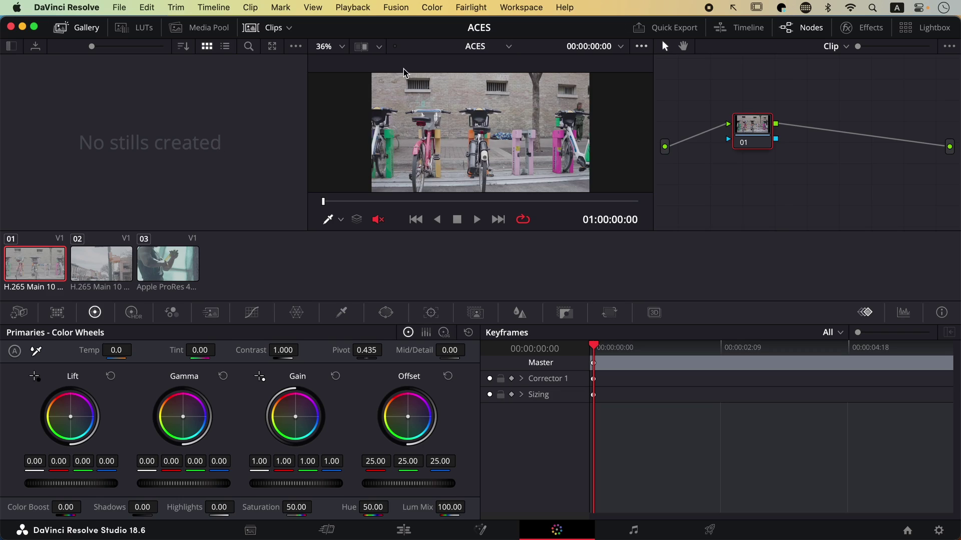
# Compare the first clip's image between the REC709 and ACES timelines
pyautogui.click(489, 50)
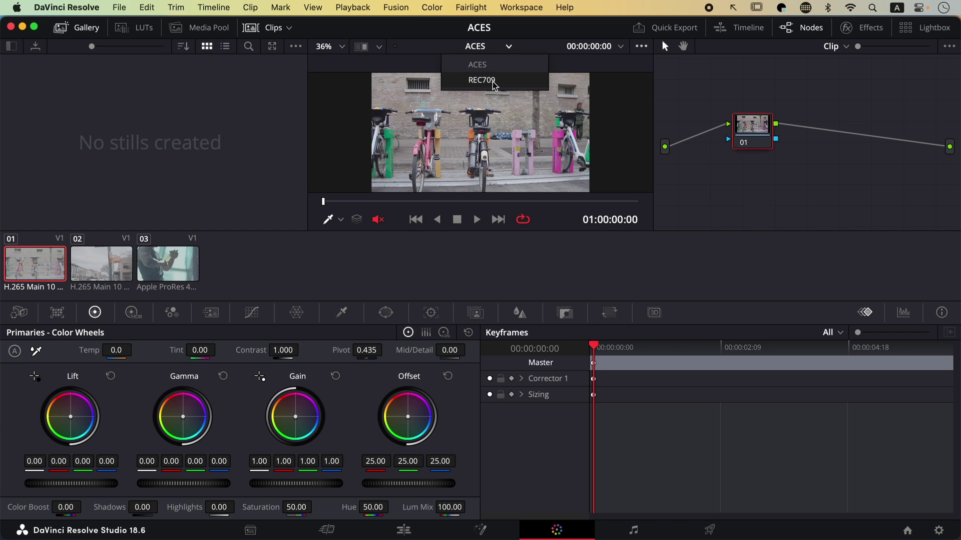
pyautogui.click(481, 80)
pyautogui.click(509, 47)
pyautogui.click(491, 66)
# On the REC709 timeline, adjust the first clip's Lift, Gain and Gamma master levels while monitoring the parade scope
pyautogui.click(489, 49)
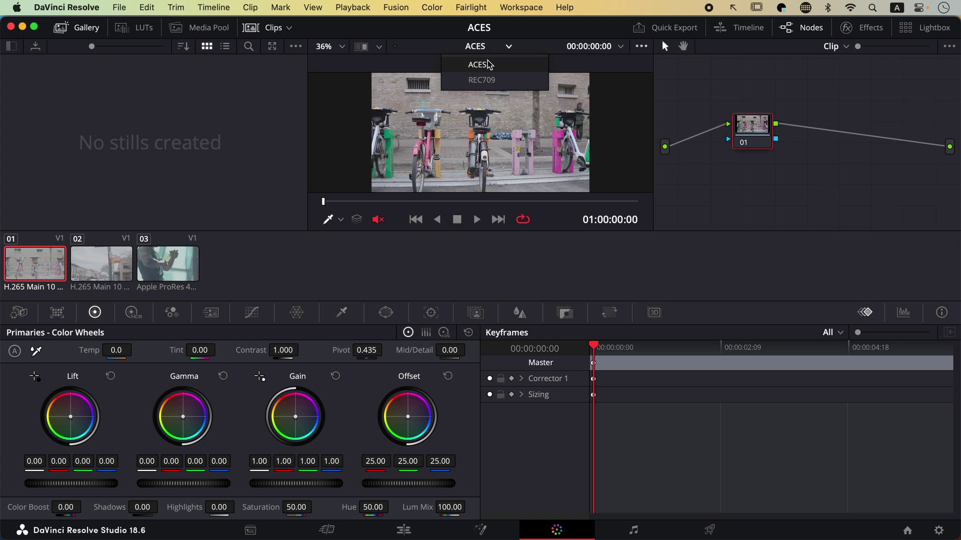
pyautogui.click(481, 80)
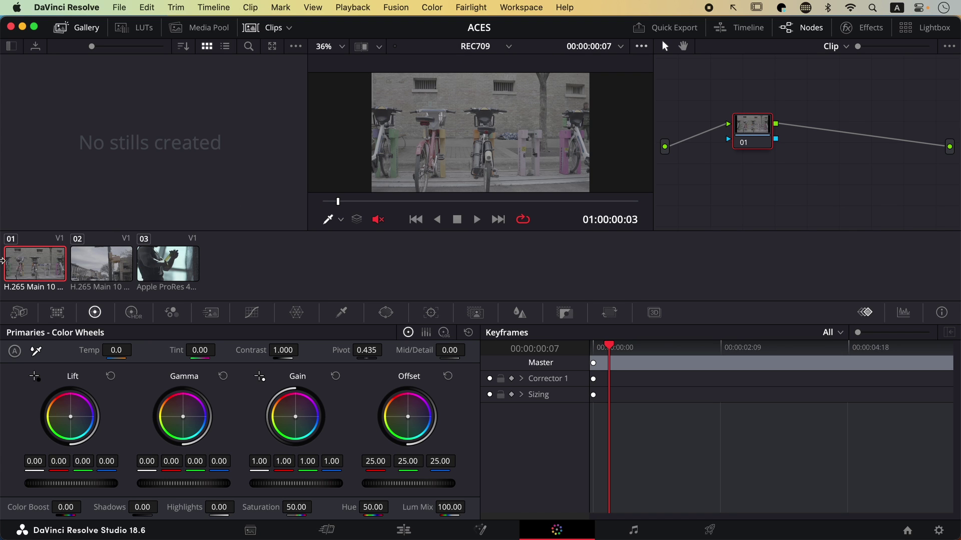
pyautogui.click(905, 317)
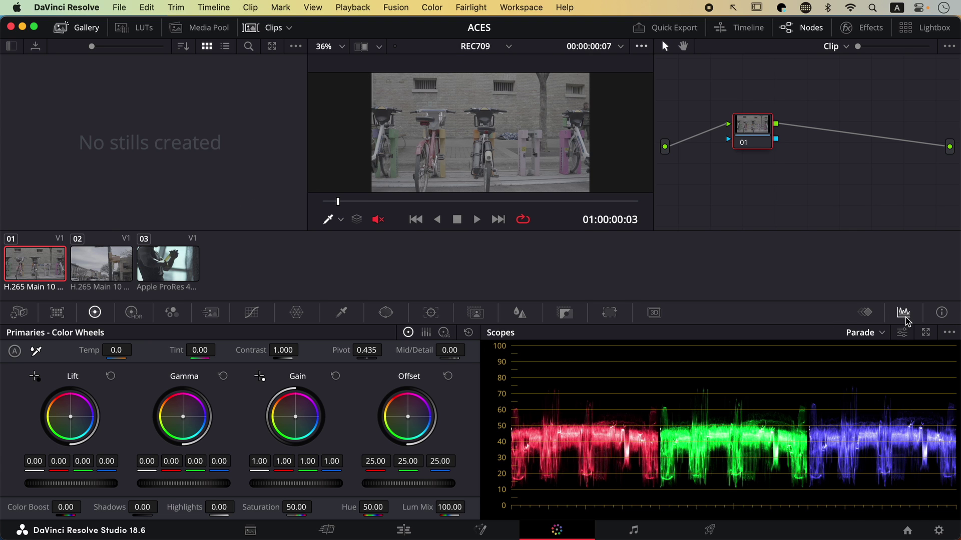
pyautogui.moveTo(90, 472); pyautogui.dragTo(86, 481)
pyautogui.moveTo(280, 483); pyautogui.dragTo(297, 485)
pyautogui.moveTo(208, 483); pyautogui.dragTo(160, 484)
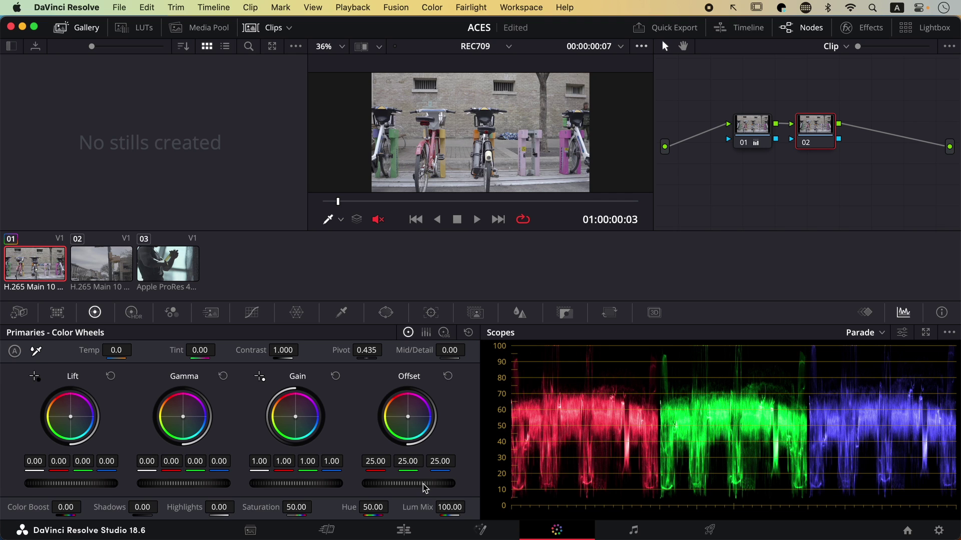
# Try raising and lowering the Offset master level on the first clip's second node, and reset the Offset
pyautogui.moveTo(436, 480); pyautogui.dragTo(629, 449)
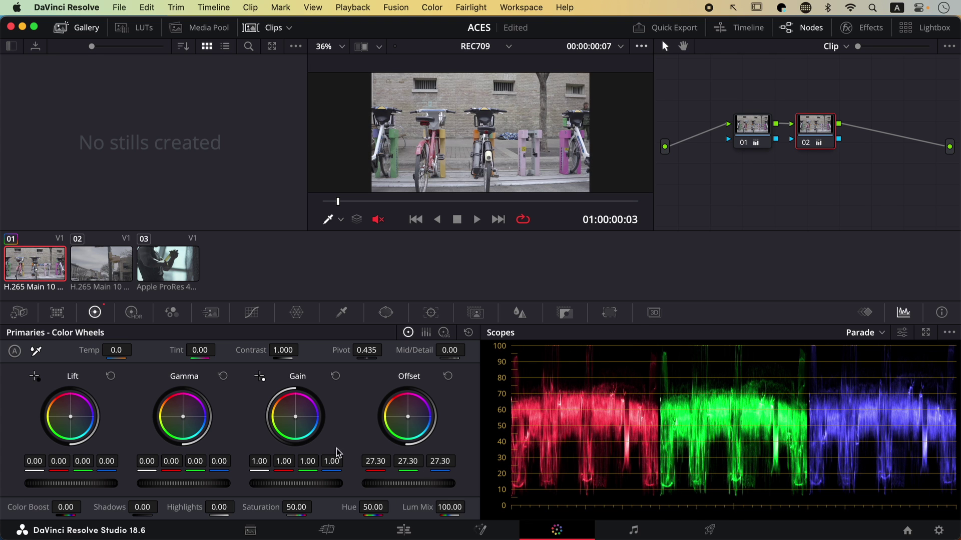
pyautogui.moveTo(421, 487); pyautogui.dragTo(530, 477)
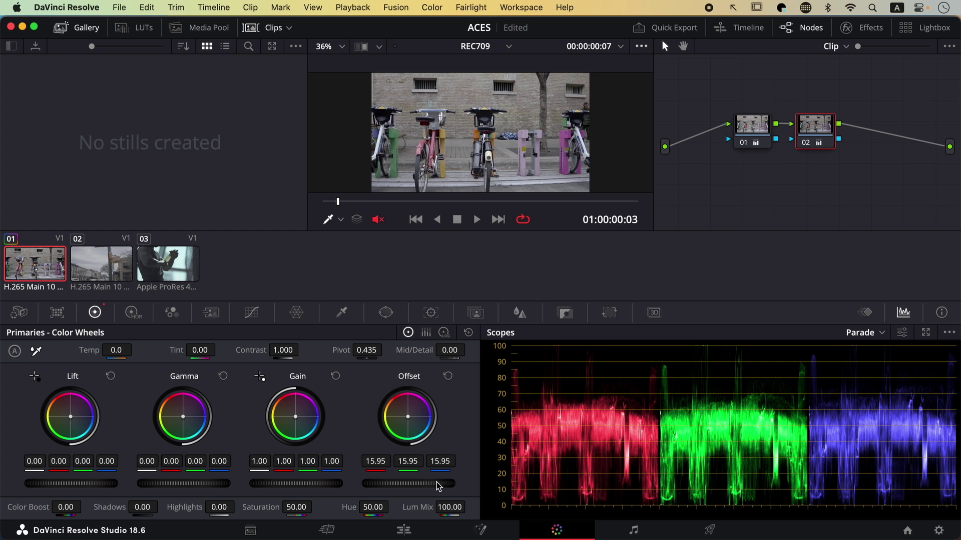
pyautogui.moveTo(420, 484); pyautogui.dragTo(208, 499)
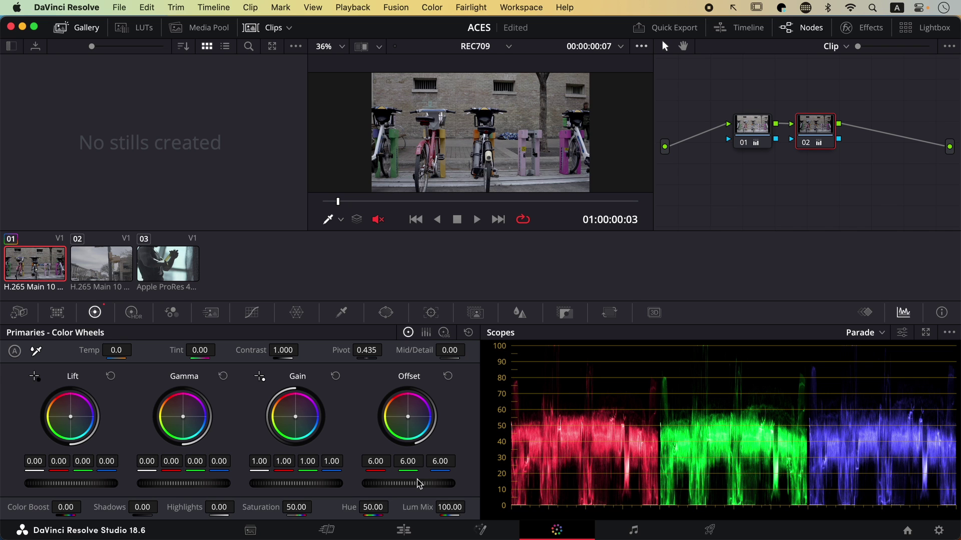
pyautogui.moveTo(419, 485); pyautogui.dragTo(456, 486)
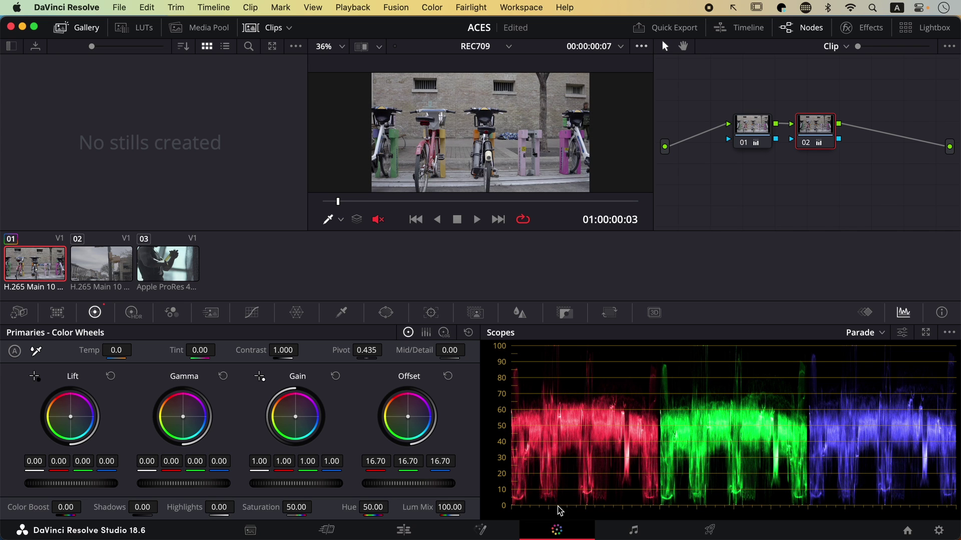
pyautogui.moveTo(391, 482); pyautogui.dragTo(412, 487)
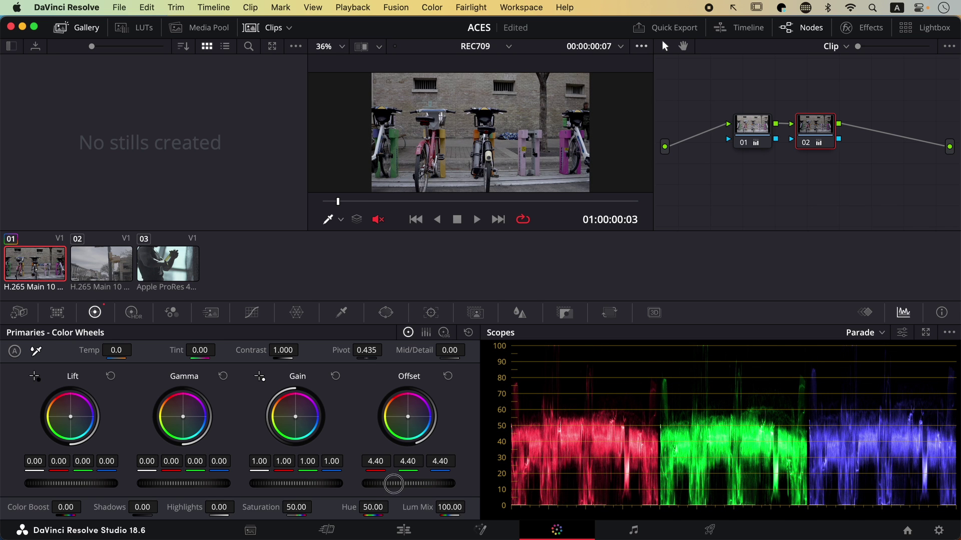
pyautogui.moveTo(394, 484); pyautogui.dragTo(481, 395)
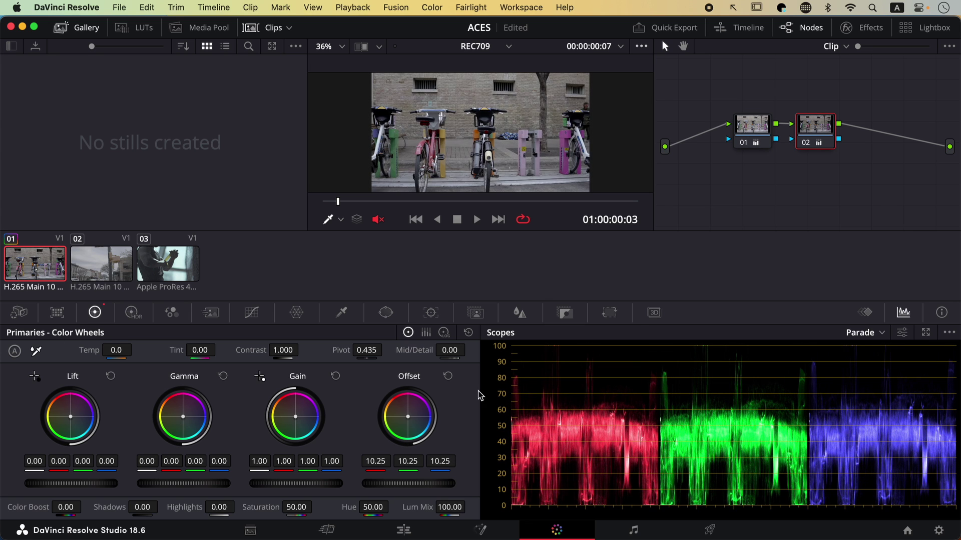
pyautogui.click(448, 377)
# On the ACES timeline, try lowering the first clip's Offset master level to -0.10 and raising it to 40.60 while monitoring the parade scope
pyautogui.click(509, 46)
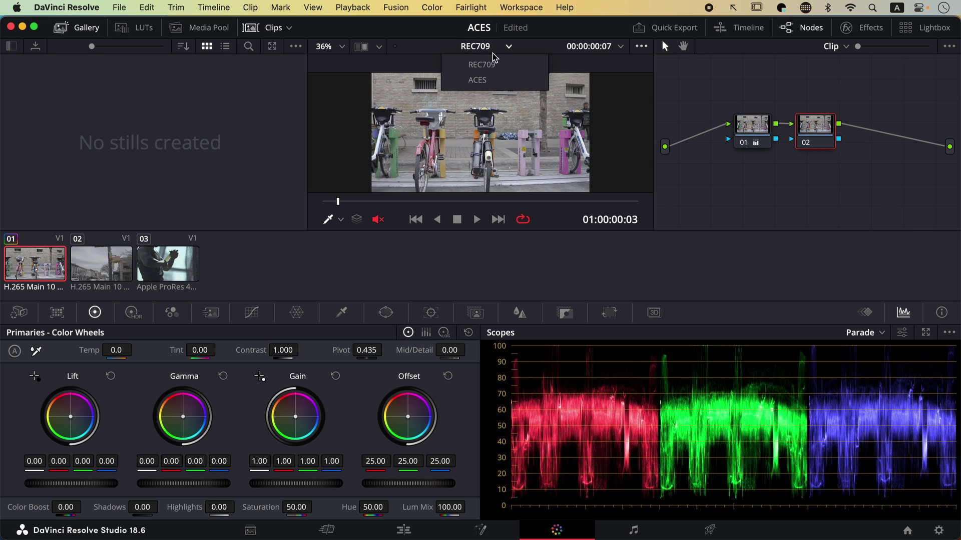
pyautogui.click(495, 81)
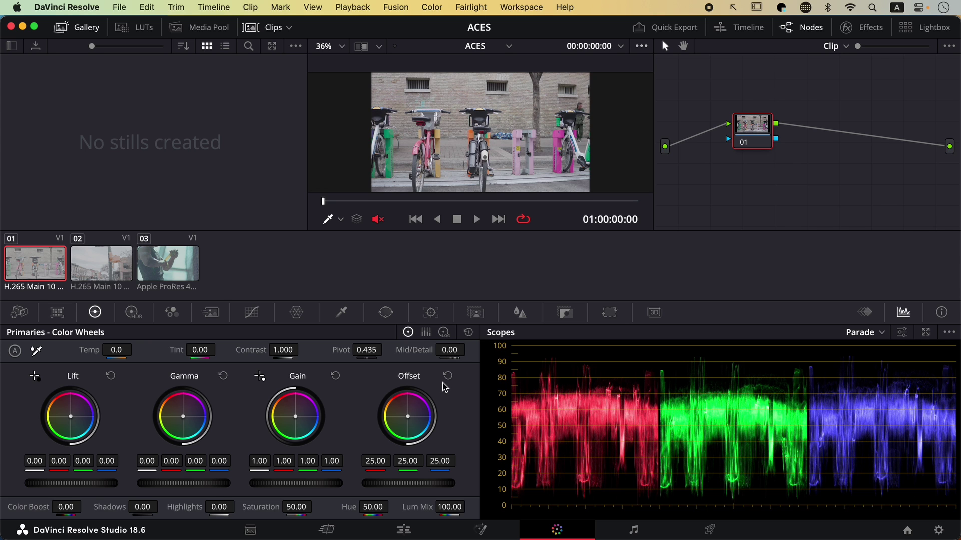
pyautogui.moveTo(395, 481); pyautogui.dragTo(173, 515)
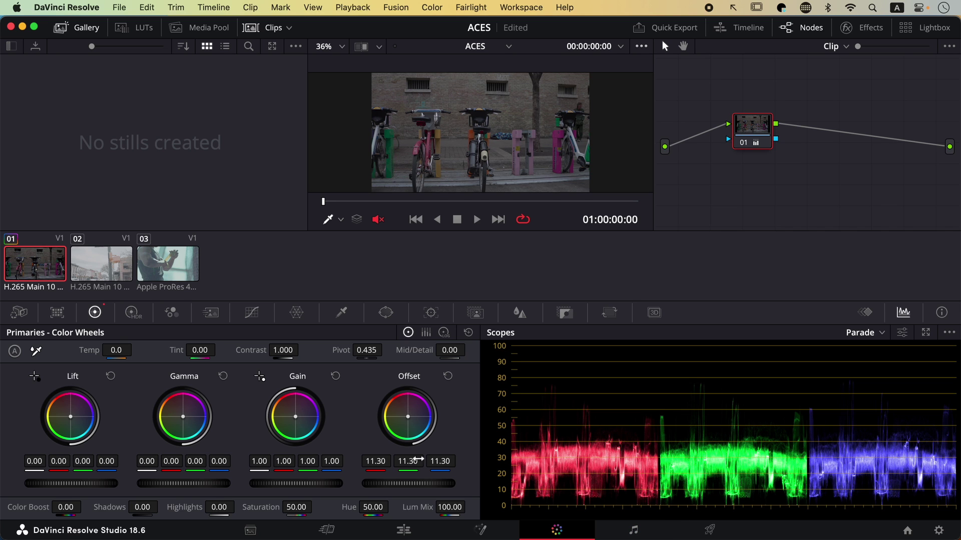
pyautogui.moveTo(396, 484); pyautogui.dragTo(218, 493)
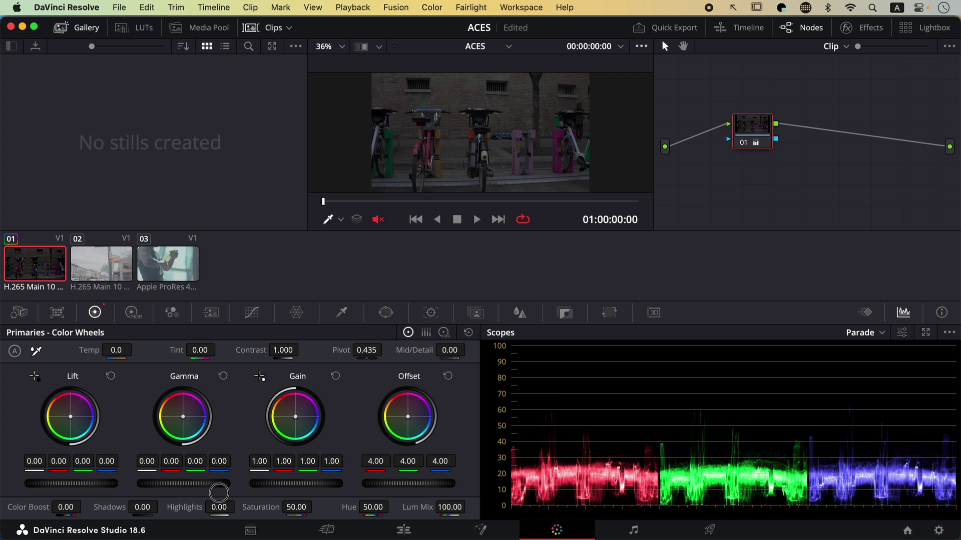
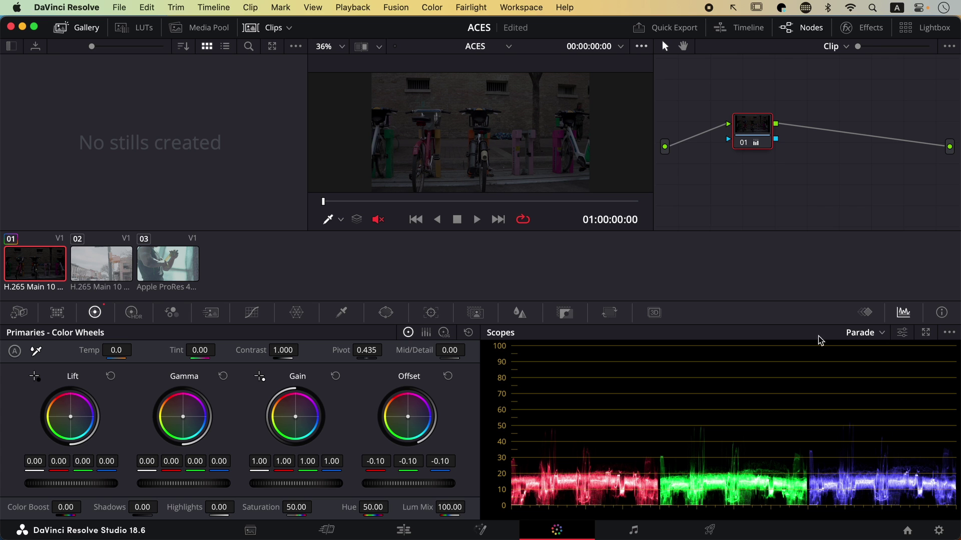
pyautogui.moveTo(453, 485); pyautogui.dragTo(803, 356)
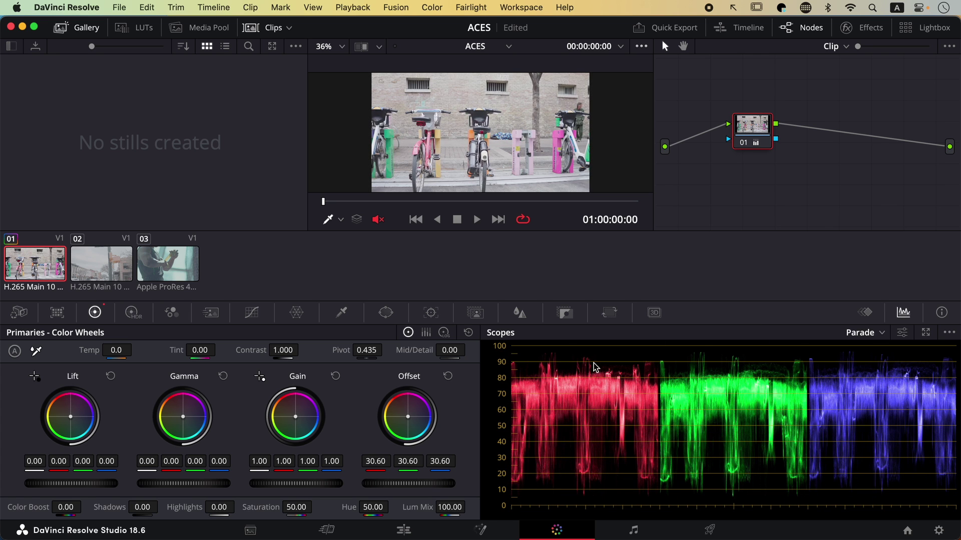
pyautogui.moveTo(412, 488); pyautogui.dragTo(628, 485)
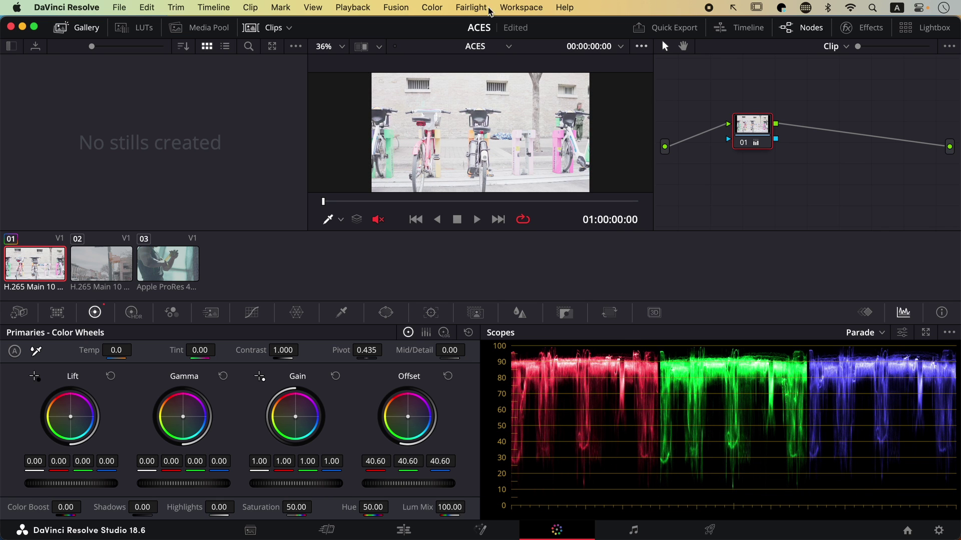
# On the REC709 timeline, try raising the Offset master level on the first clip's second node
pyautogui.click(487, 45)
pyautogui.click(489, 81)
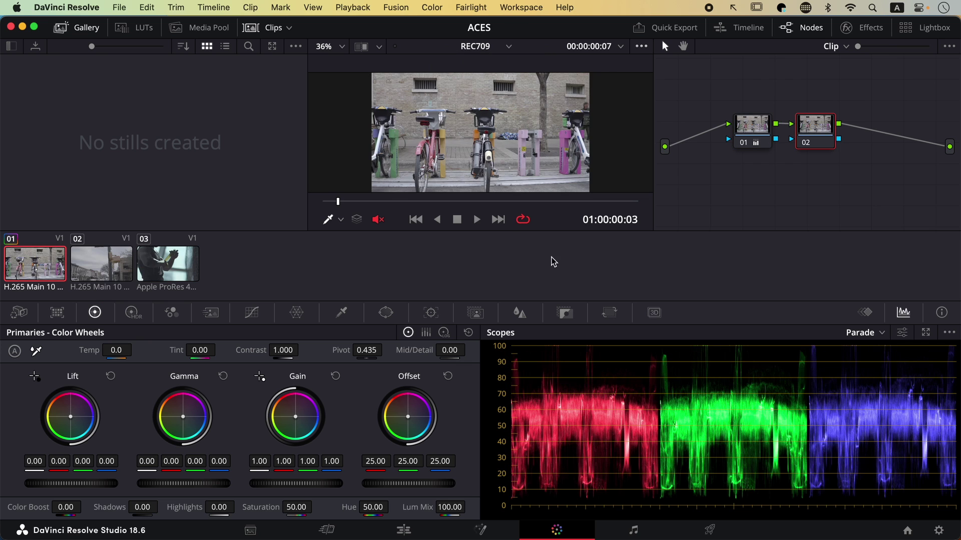
pyautogui.moveTo(400, 480); pyautogui.dragTo(831, 252)
# Return to the ACES timeline, try lowering the first clip's Offset to 20.00, and reset all primaries
pyautogui.click(508, 45)
pyautogui.click(506, 80)
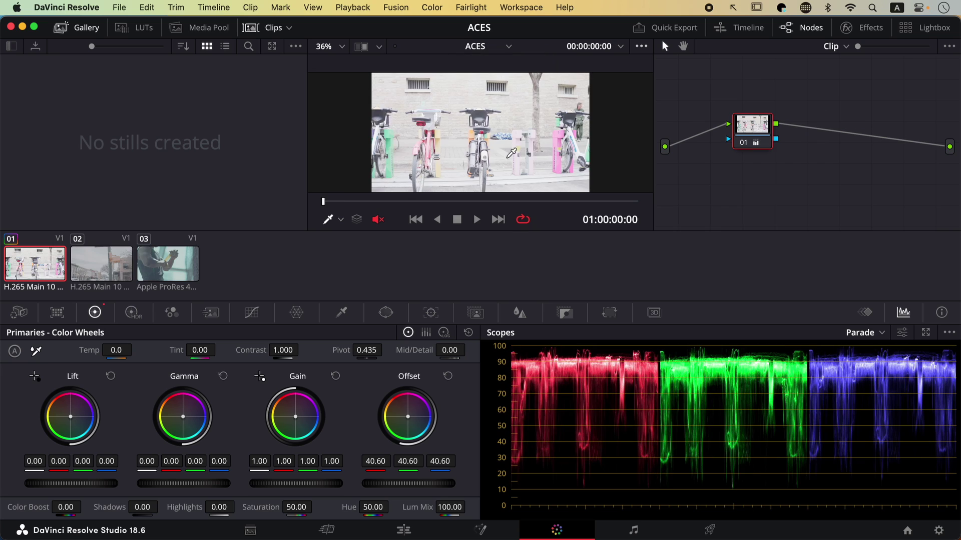
pyautogui.moveTo(426, 493); pyautogui.dragTo(126, 493)
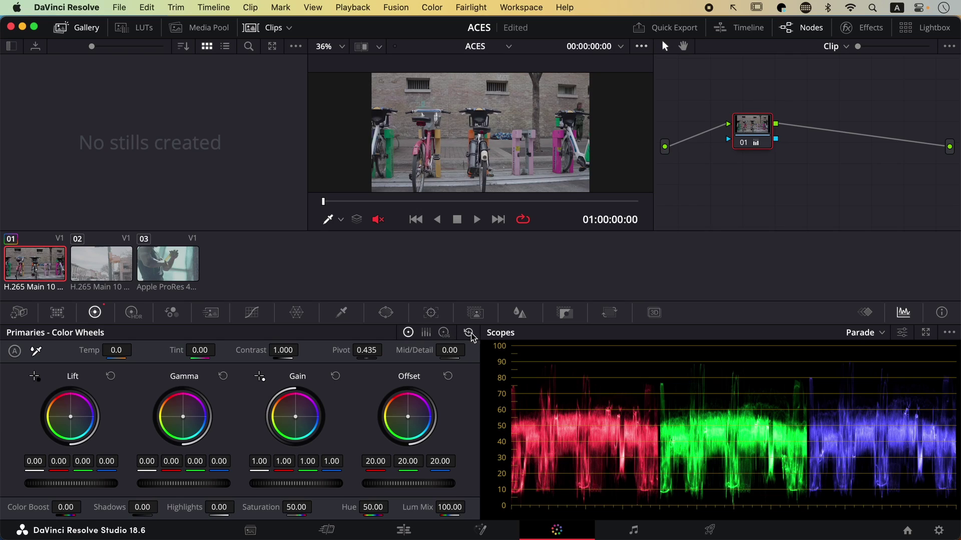
pyautogui.click(470, 334)
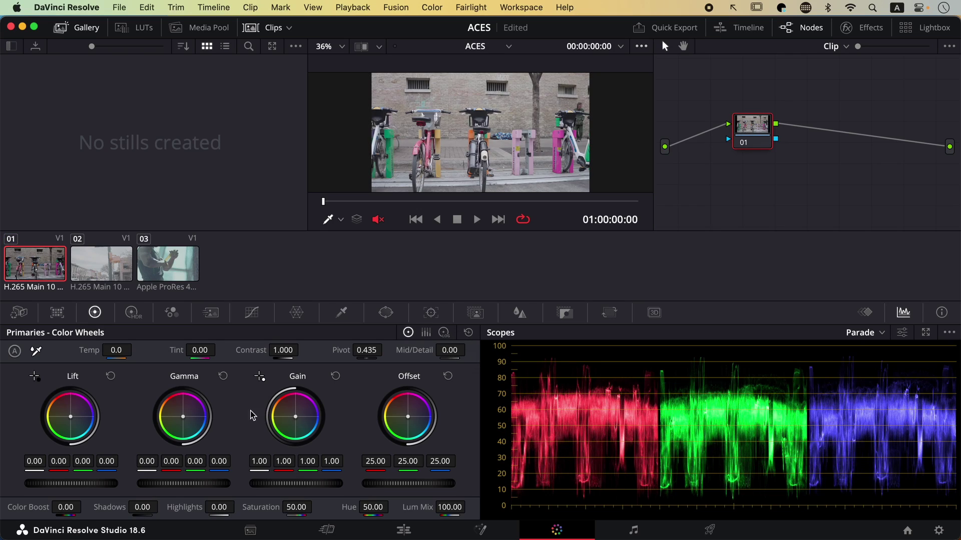
# Grade the first ACES clip with Lift at -0.19, Gamma at -0.05 and Gain at 1.36
pyautogui.moveTo(101, 488); pyautogui.dragTo(412, 269)
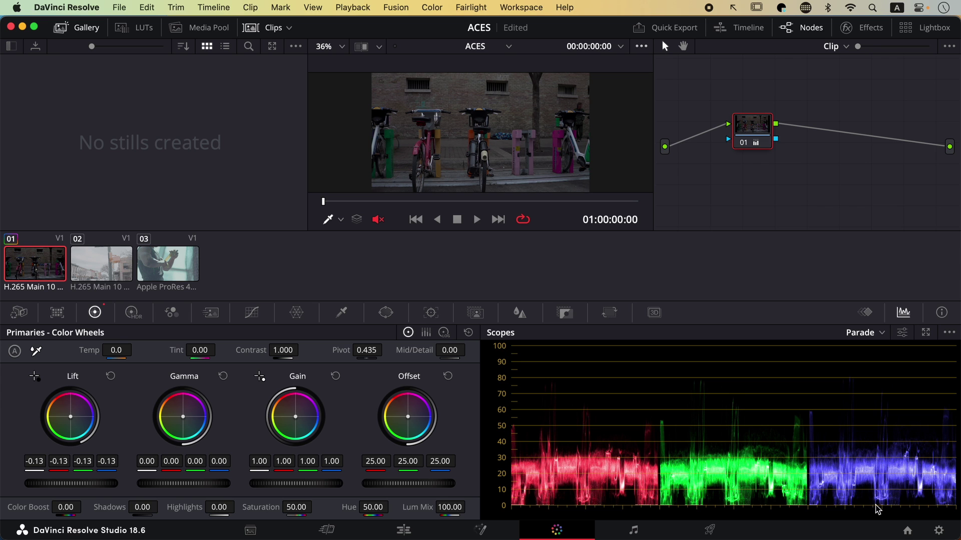
pyautogui.moveTo(105, 488); pyautogui.dragTo(463, 476)
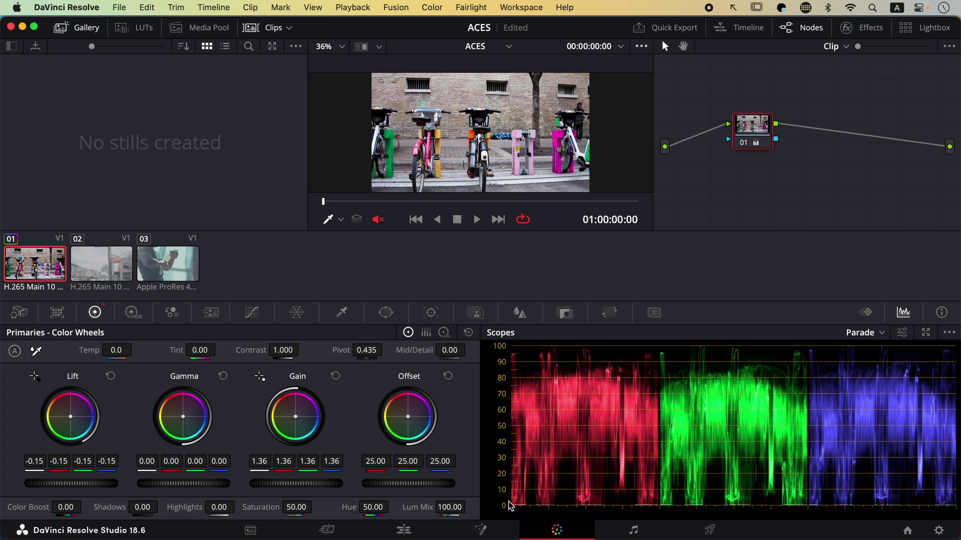
pyautogui.moveTo(124, 494); pyautogui.dragTo(59, 488)
pyautogui.moveTo(188, 484); pyautogui.dragTo(165, 488)
# On the REC709 timeline, reset the first clip's second-node primaries and try Lift at -0.21 with Gain at 1.46
pyautogui.click(507, 47)
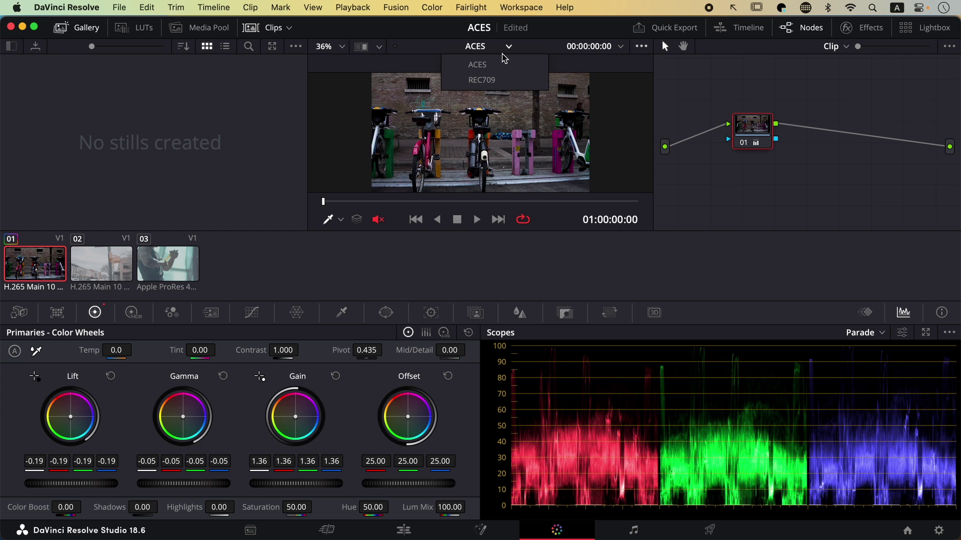
pyautogui.click(493, 86)
pyautogui.click(468, 332)
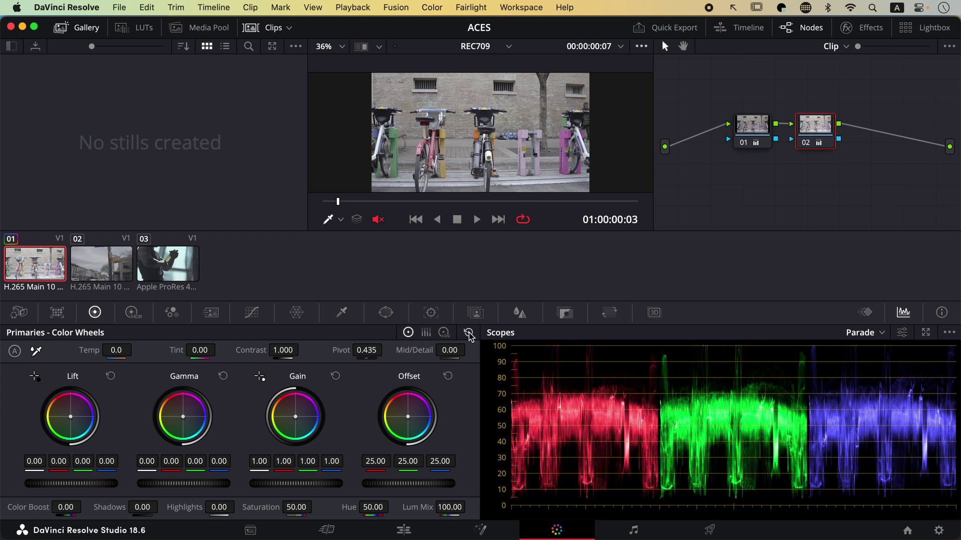
pyautogui.moveTo(105, 483); pyautogui.dragTo(55, 488)
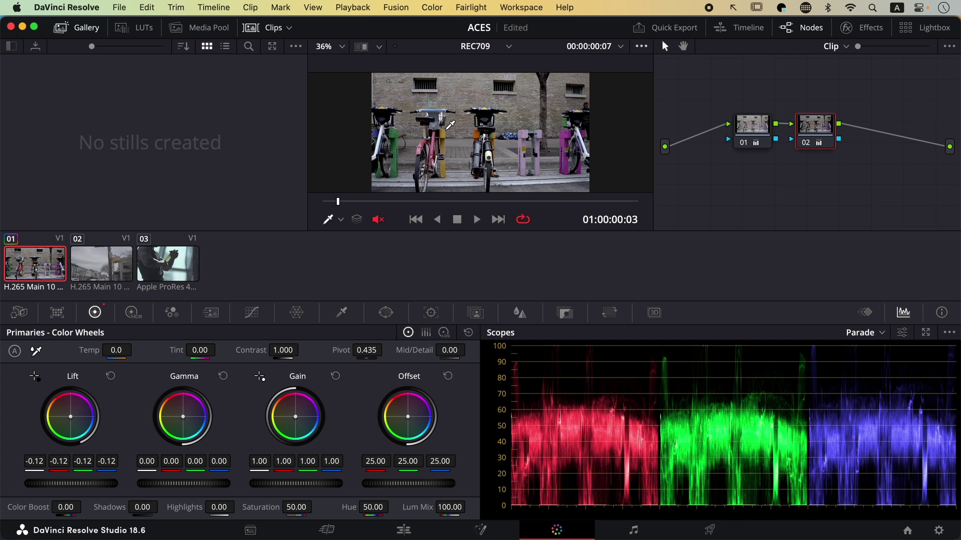
pyautogui.moveTo(95, 484); pyautogui.dragTo(58, 486)
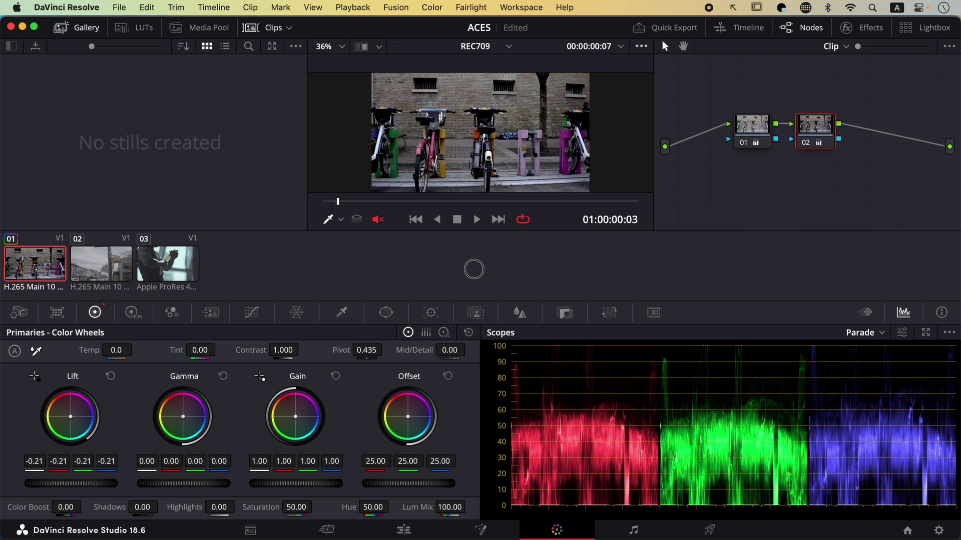
pyautogui.moveTo(322, 483); pyautogui.dragTo(568, 474)
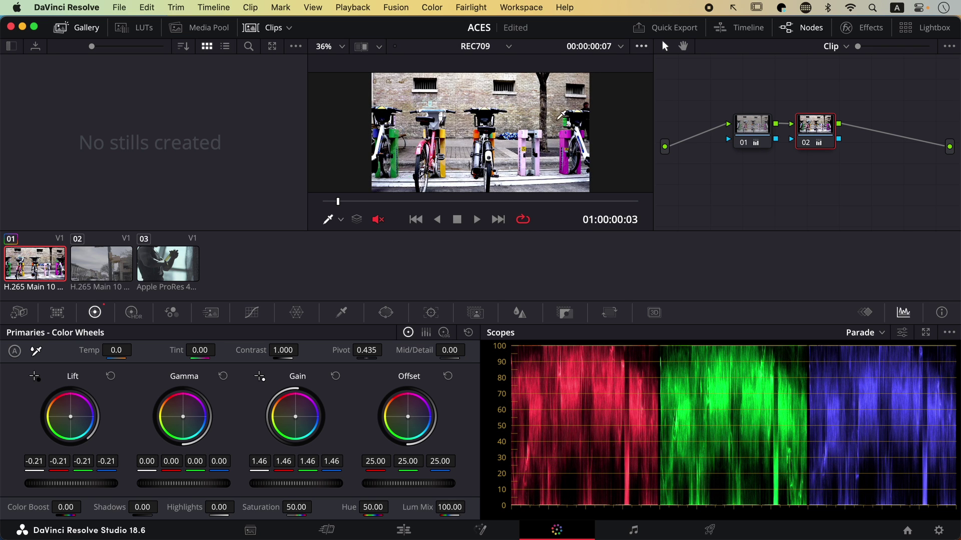
# Scrub through the graded first clip on the ACES timeline to 01:00:01:15
pyautogui.click(488, 46)
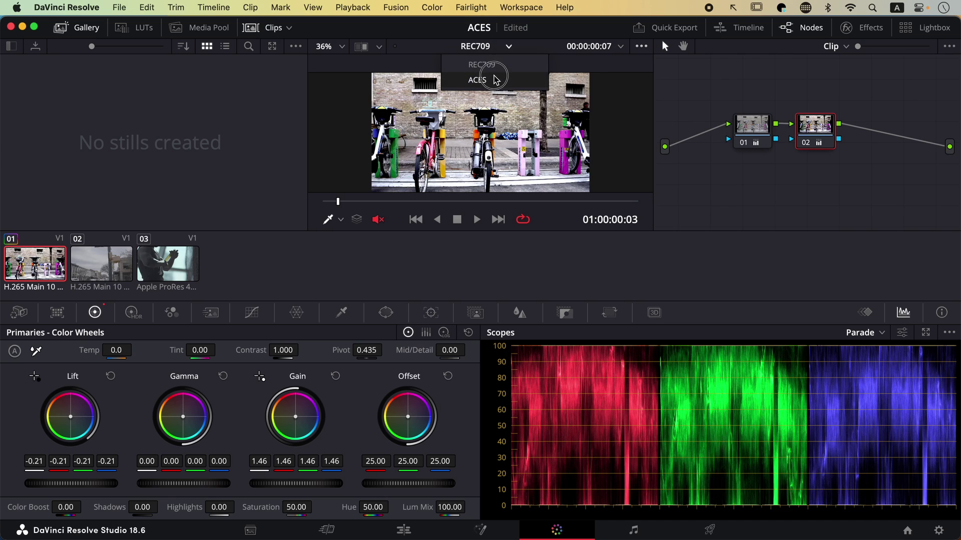
pyautogui.click(494, 78)
pyautogui.moveTo(440, 202); pyautogui.dragTo(472, 203)
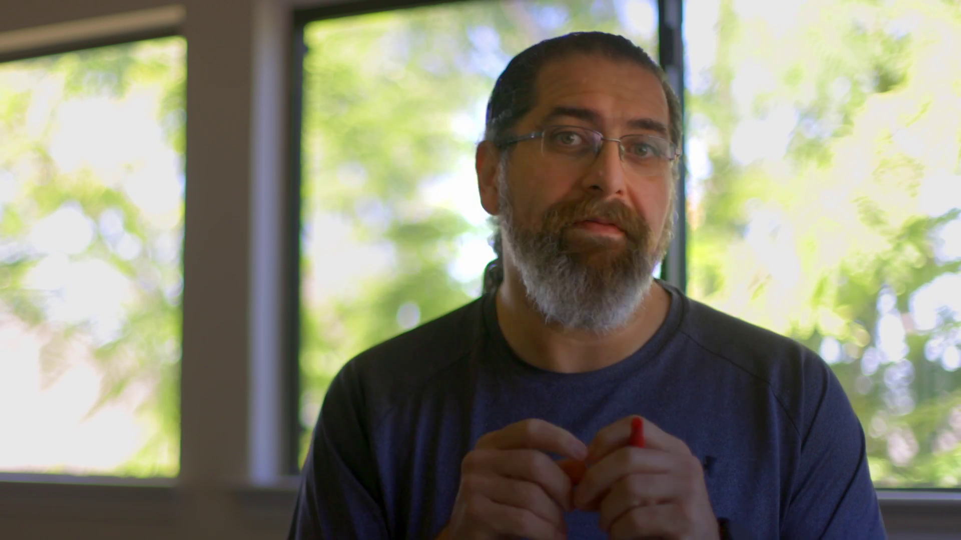
# Reset the REC709 clip's second-node primaries and regrade with Gamma at -0.24, Gain at 1.04 and Saturation at 71.60
pyautogui.click(488, 46)
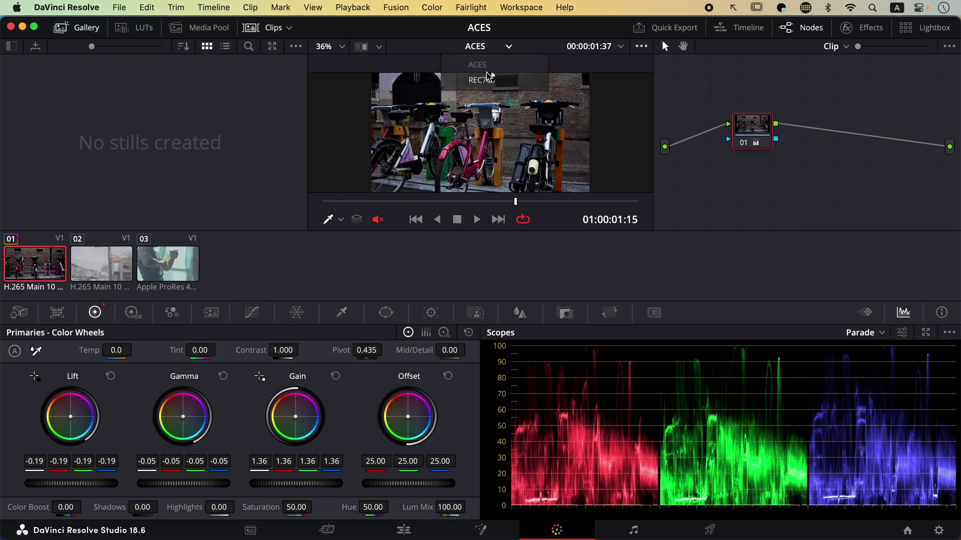
pyautogui.click(482, 80)
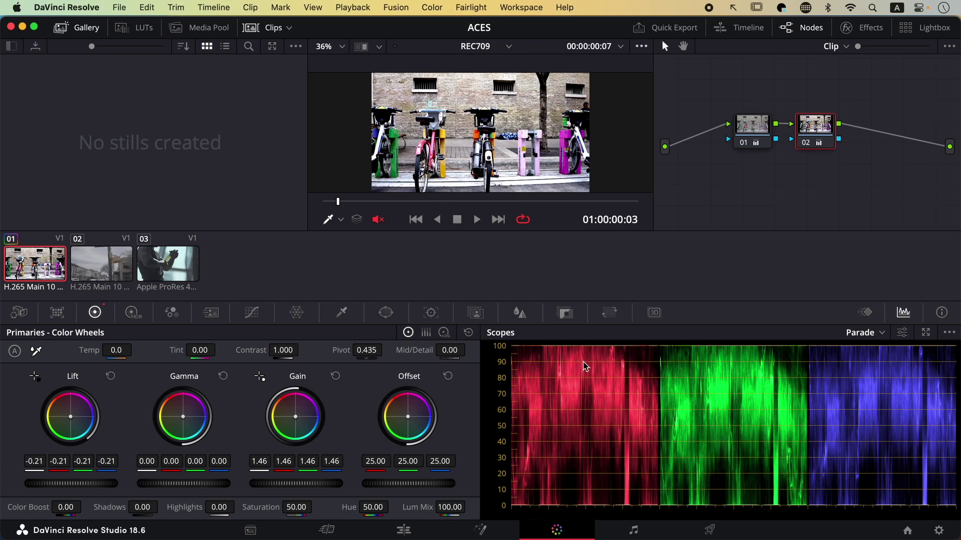
pyautogui.click(469, 333)
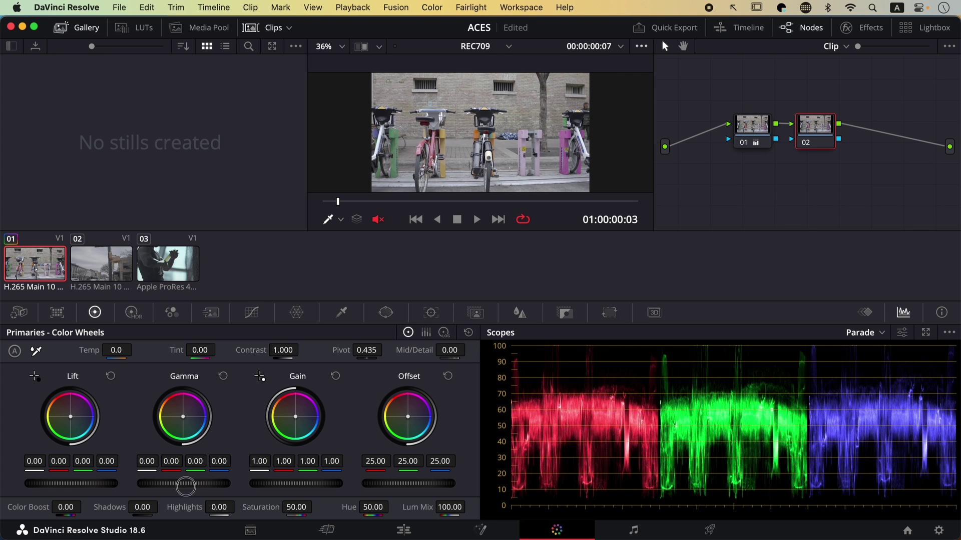
pyautogui.moveTo(192, 484); pyautogui.dragTo(150, 484)
pyautogui.moveTo(294, 484); pyautogui.dragTo(380, 508)
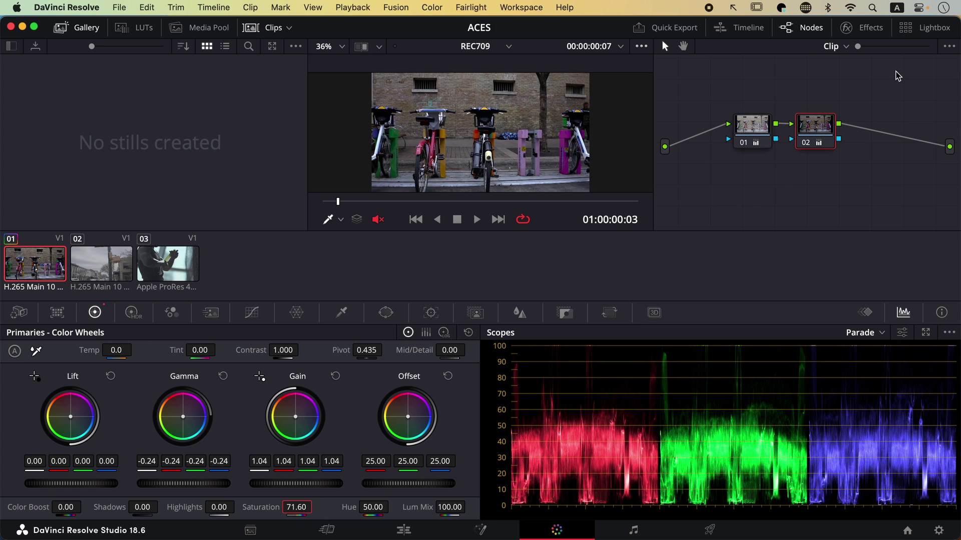
# Add a third serial node and warm the image by shifting the Offset color balance to 28.80, 24.71, 11.36
pyautogui.hotkey('alt', 's')
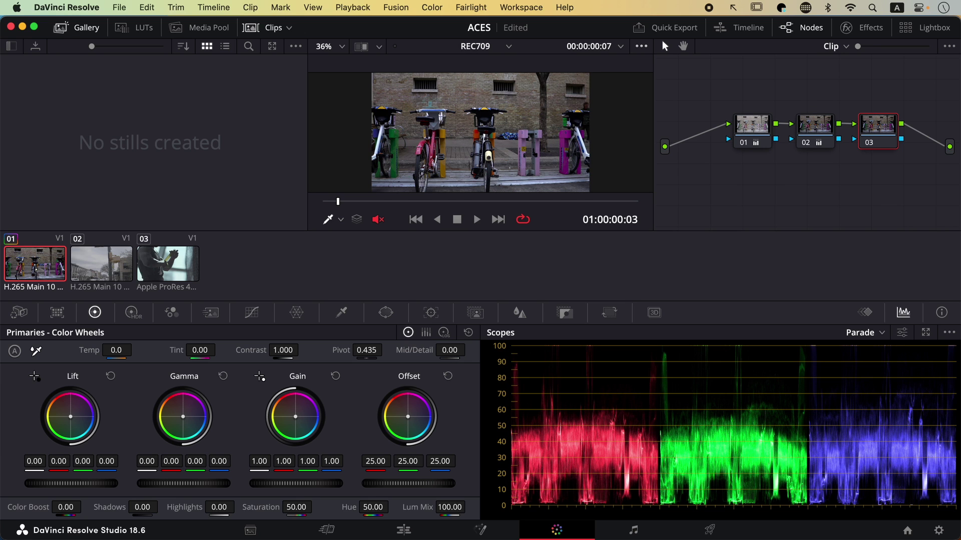
pyautogui.moveTo(407, 416); pyautogui.dragTo(361, 402)
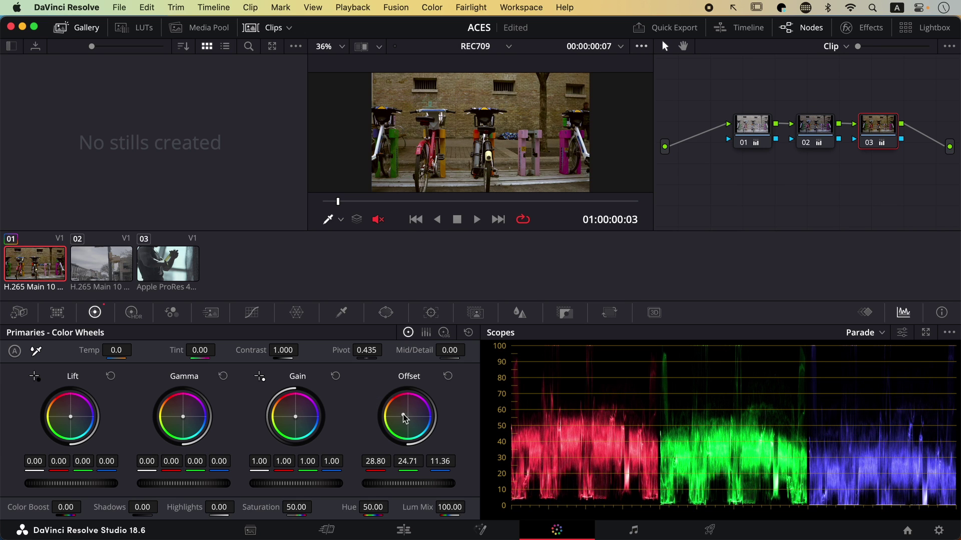
# On the ACES timeline, add a second serial node to the first clip and warm its Offset to 26.57, 24.79, 17.38
pyautogui.click(482, 50)
pyautogui.click(502, 85)
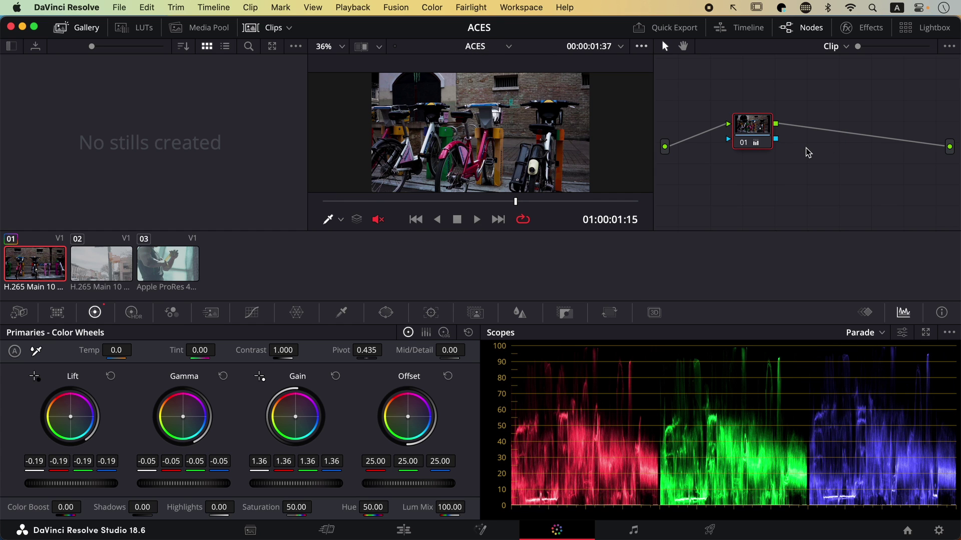
pyautogui.hotkey('alt', 's')
pyautogui.moveTo(396, 429); pyautogui.dragTo(383, 408)
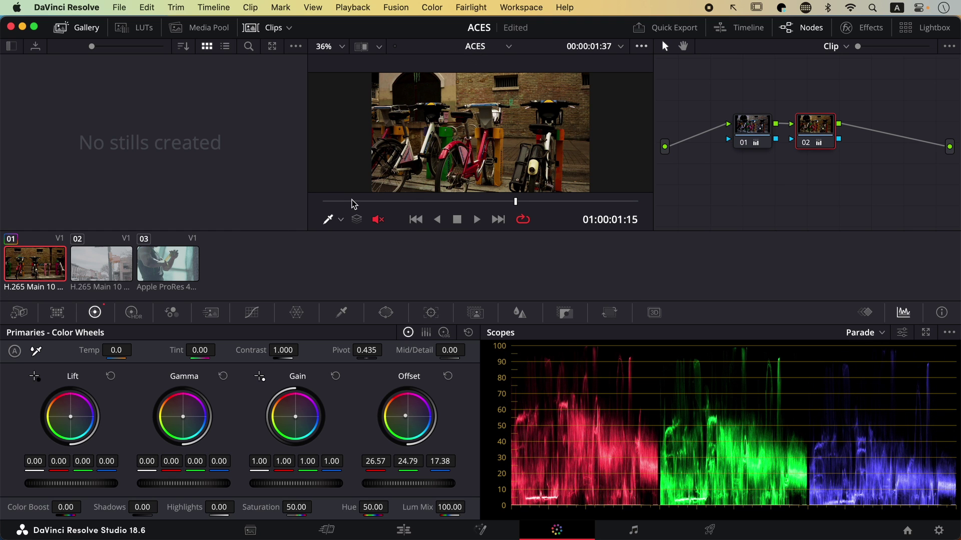
# Move the playheads of the ACES and REC709 timelines to the first clip's opening frame at 01:00:00:00
pyautogui.moveTo(337, 203); pyautogui.dragTo(264, 208)
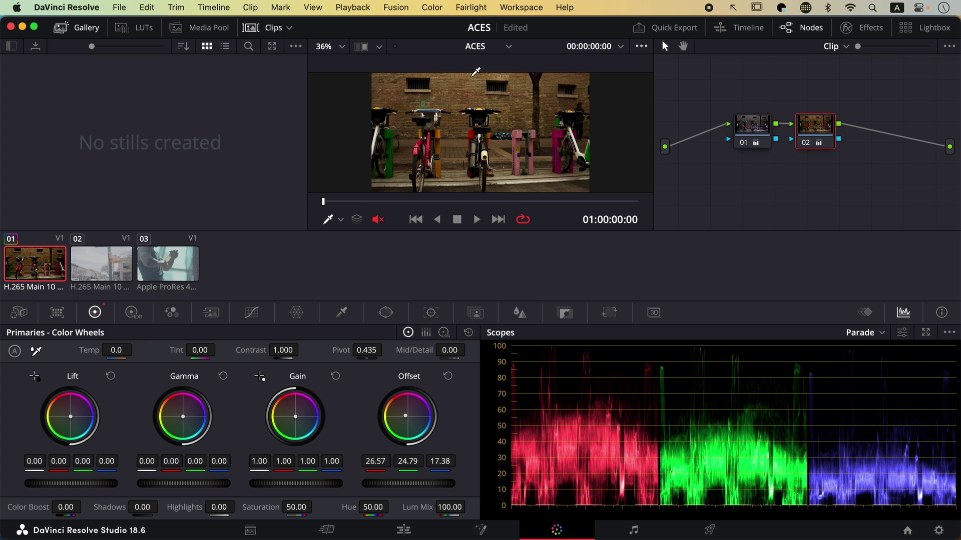
pyautogui.click(476, 46)
pyautogui.click(482, 80)
pyautogui.click(337, 202)
pyautogui.moveTo(336, 206); pyautogui.dragTo(307, 205)
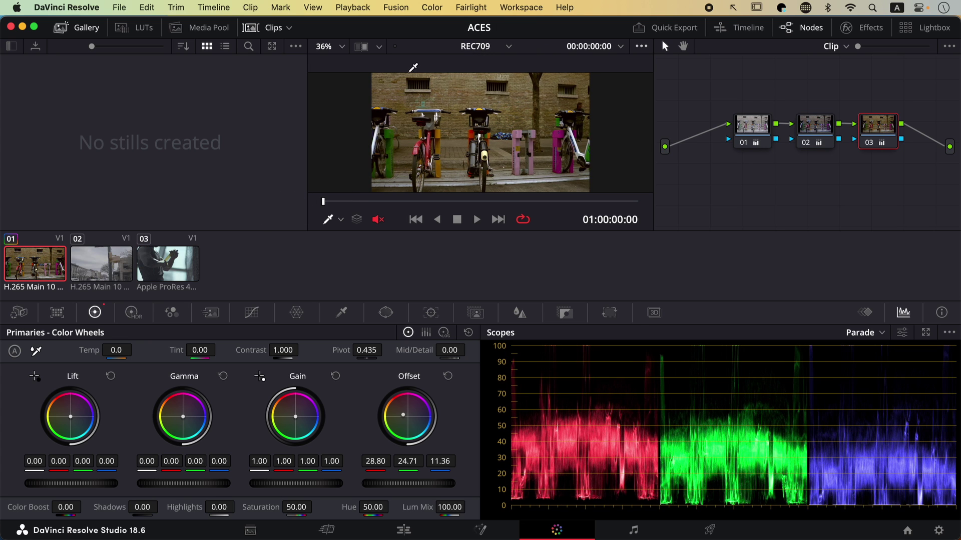
# Switch back and forth between the REC709 and ACES timelines to compare the first clip's grade and parade scopes
pyautogui.click(465, 47)
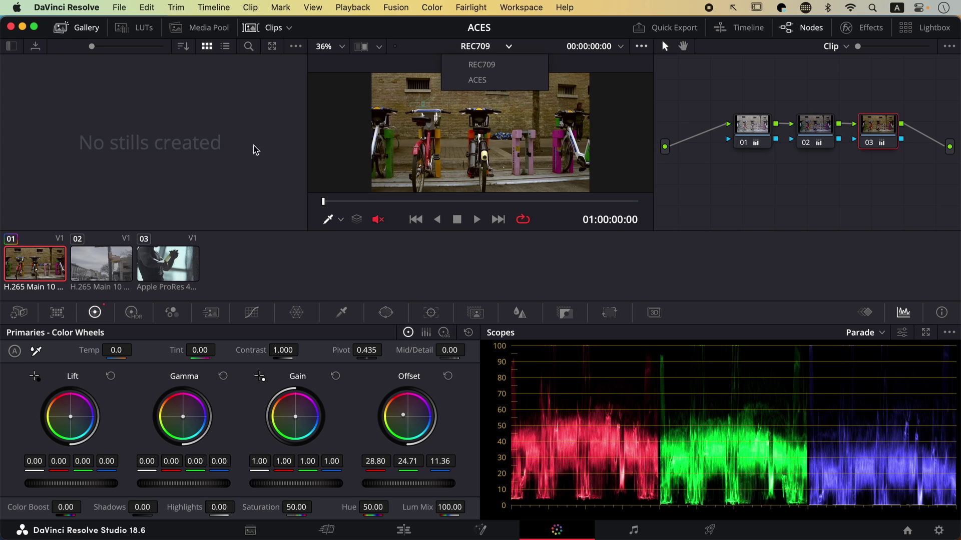
pyautogui.click(367, 141)
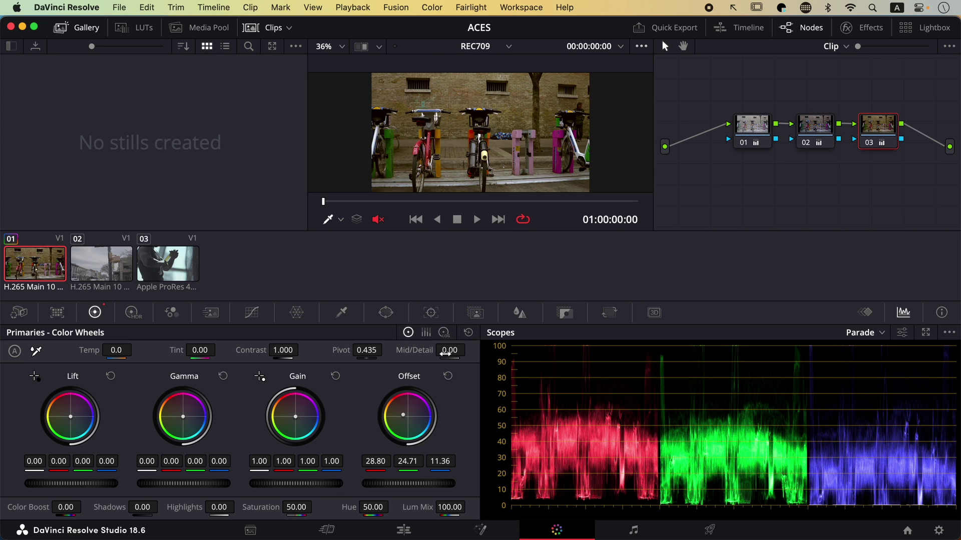
pyautogui.click(504, 49)
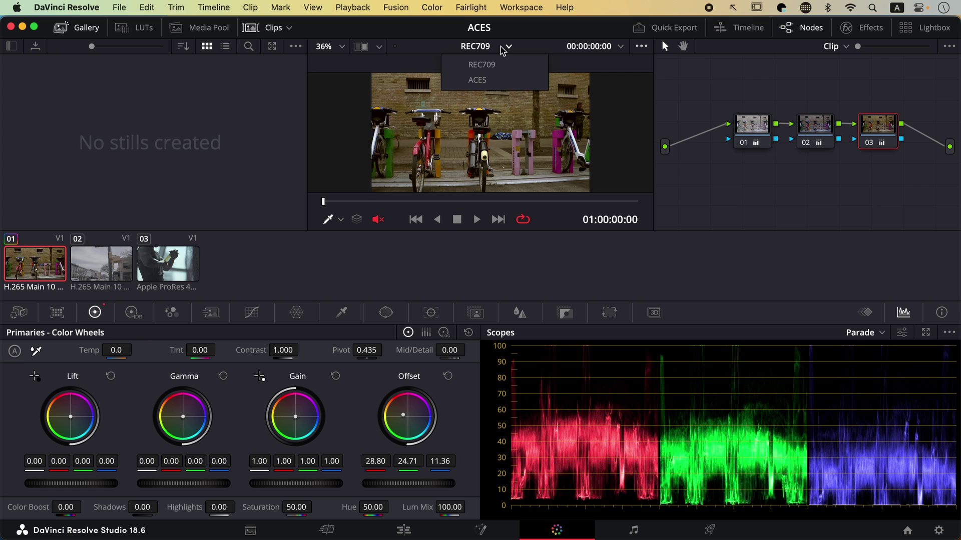
pyautogui.click(497, 80)
pyautogui.moveTo(465, 202); pyautogui.dragTo(221, 203)
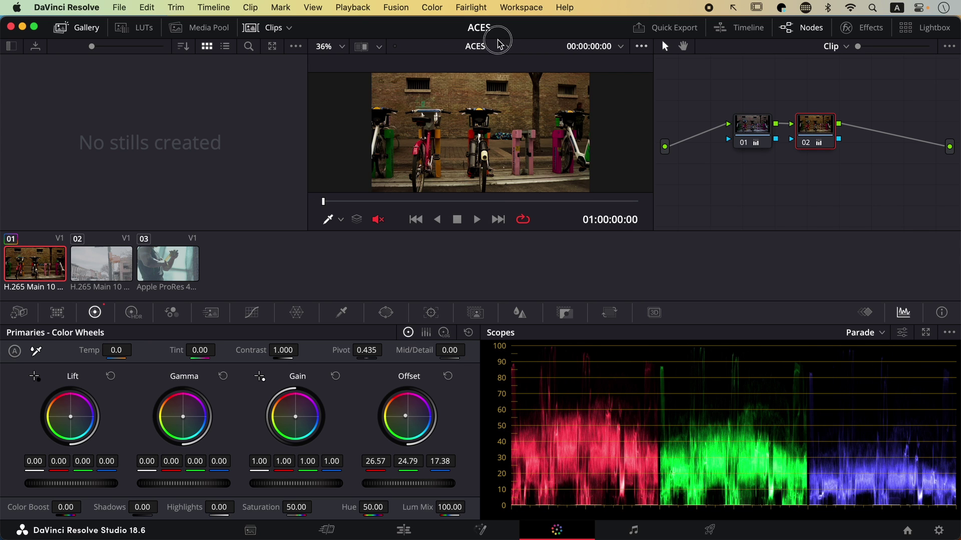
pyautogui.click(498, 43)
pyautogui.click(509, 46)
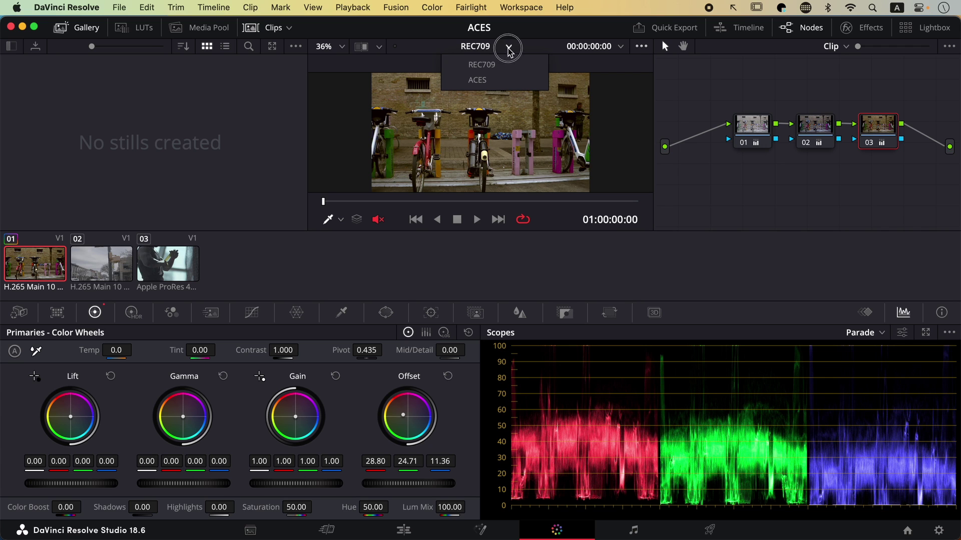
pyautogui.click(505, 79)
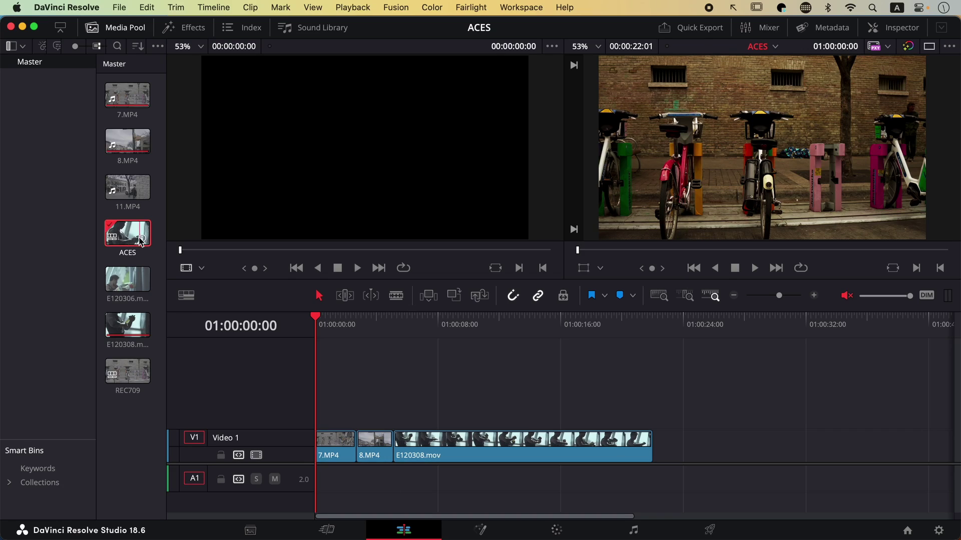
# In the REC709 timeline's settings, override the project settings with ACEScct color science and a Rec.709 ACES output transform
pyautogui.rightClick(124, 371)
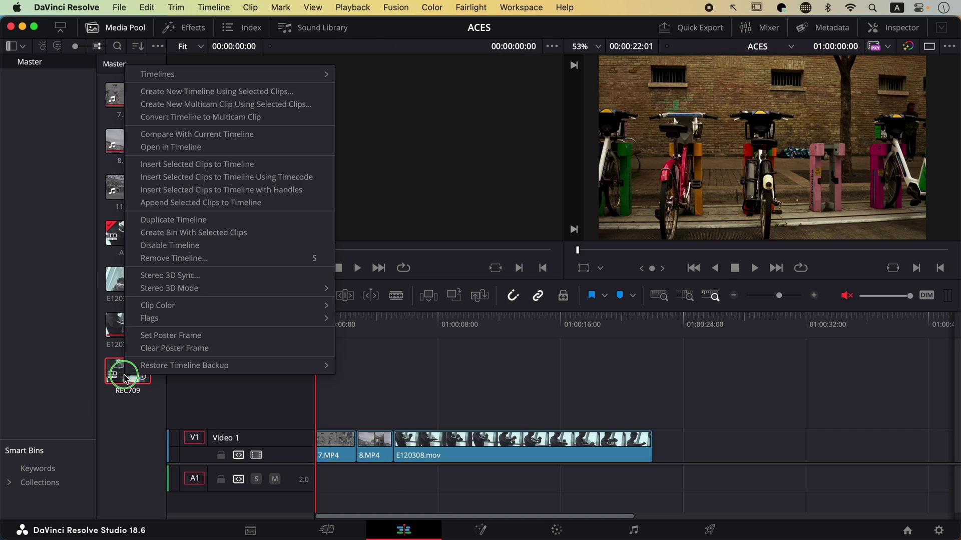
pyautogui.click(254, 90)
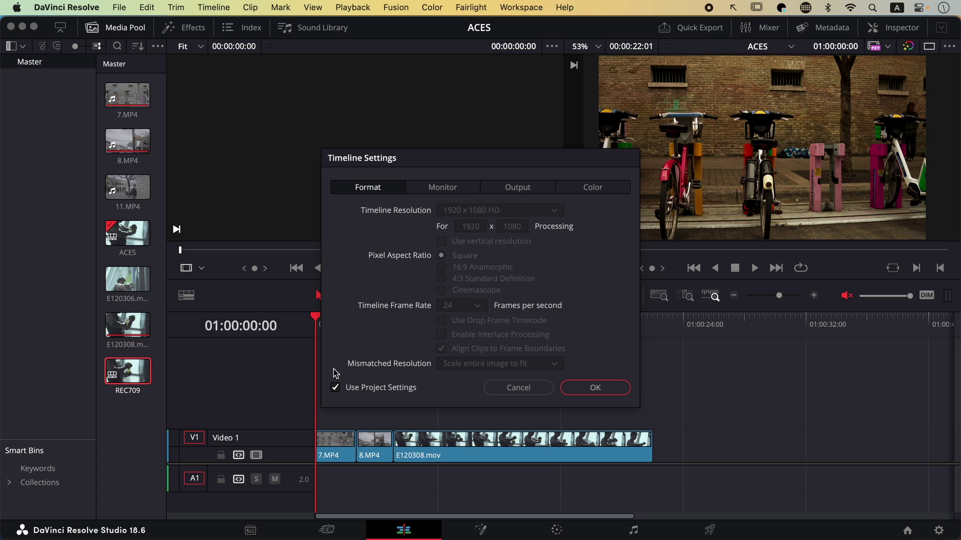
pyautogui.click(589, 188)
pyautogui.click(510, 212)
pyautogui.click(484, 270)
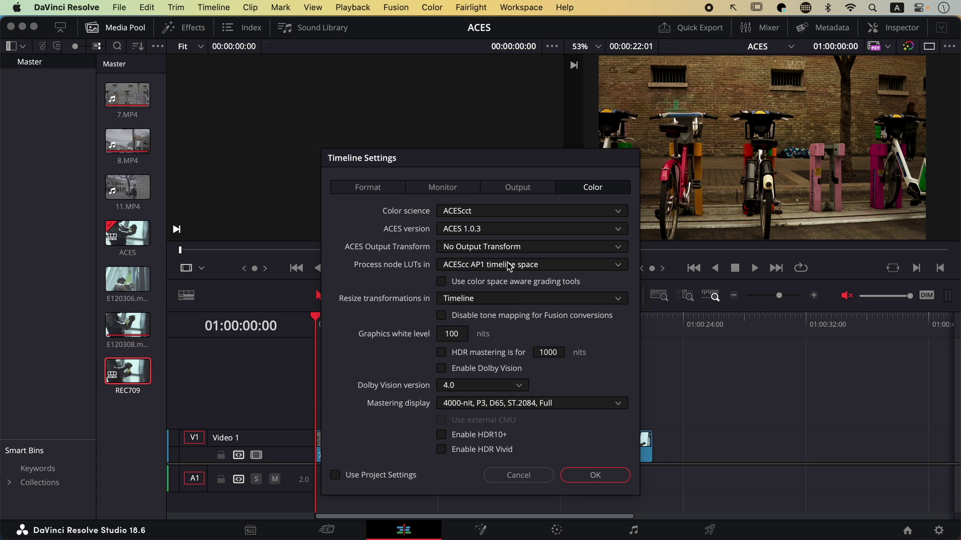
pyautogui.click(473, 247)
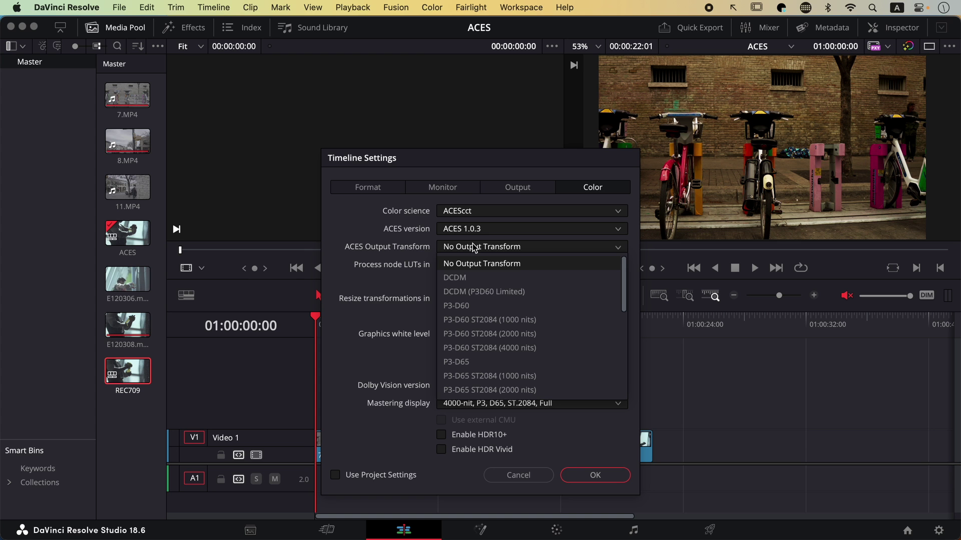
pyautogui.scroll(-3, 472, 295)
pyautogui.click(468, 391)
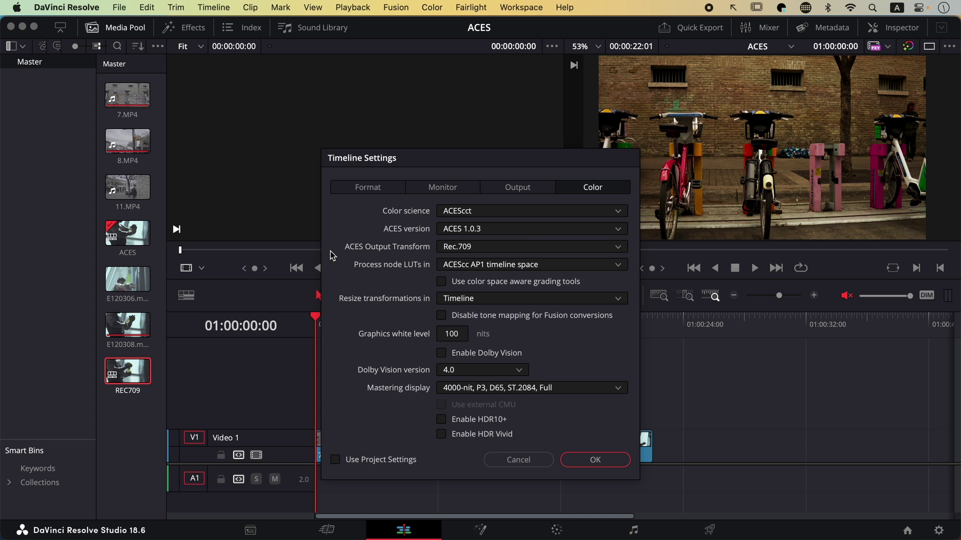
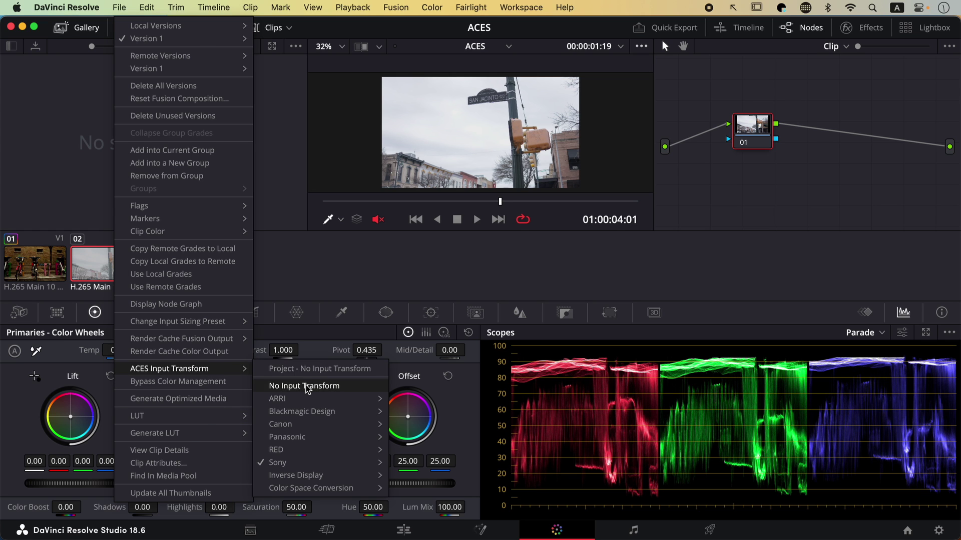
# Set the ACES timeline's second clip to No Input Transform and review its ACES input transform options
pyautogui.click(306, 387)
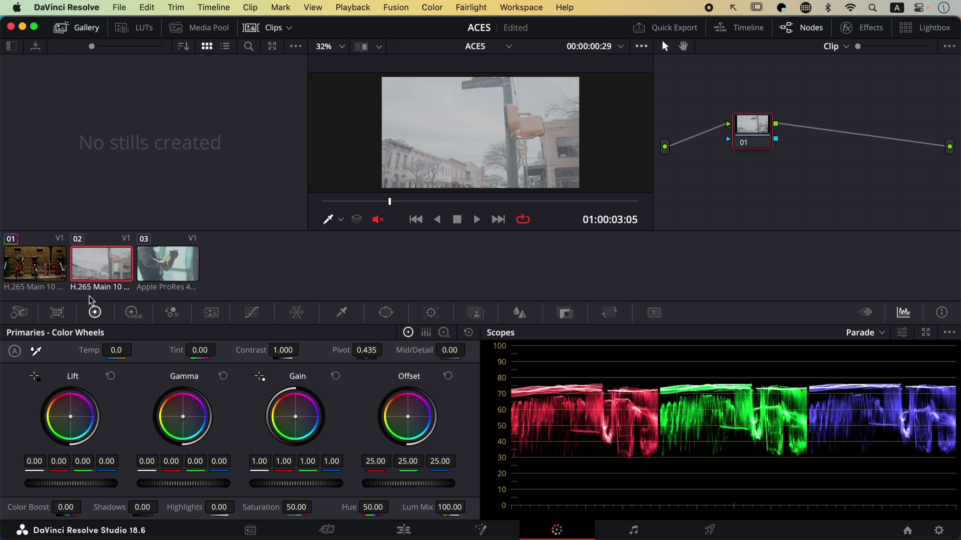
pyautogui.rightClick(120, 262)
pyautogui.moveTo(219, 375)
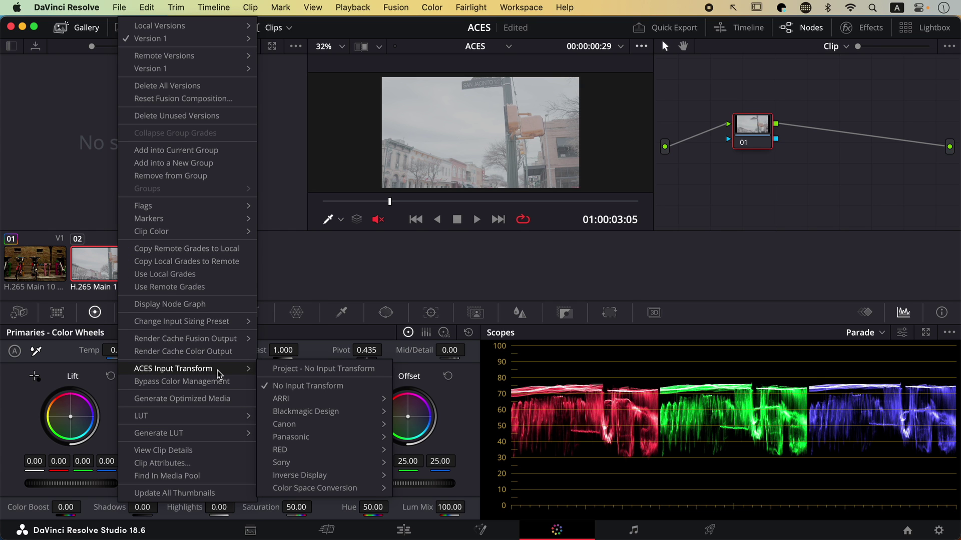
pyautogui.click(380, 259)
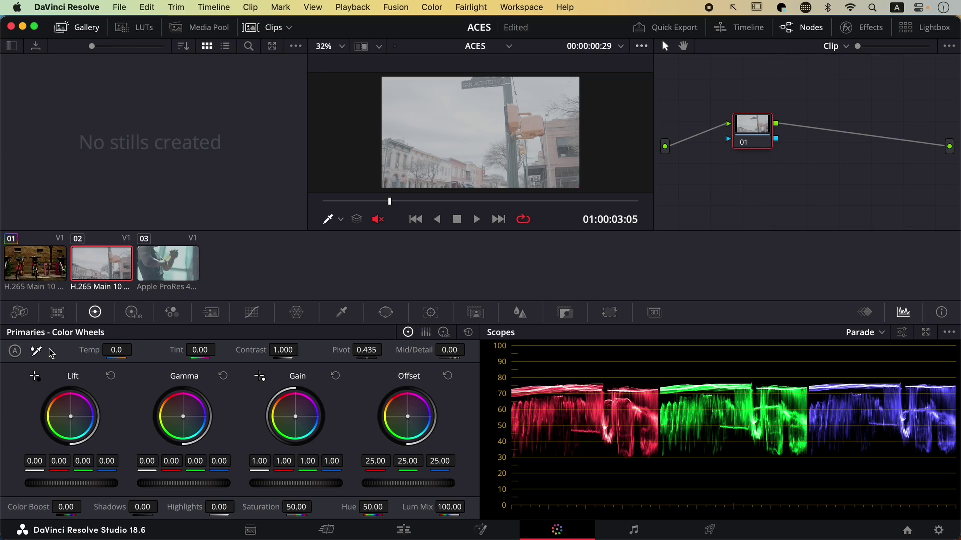
# Apply automatic color balance to the second clip and scrub through it to check the result
pyautogui.click(15, 352)
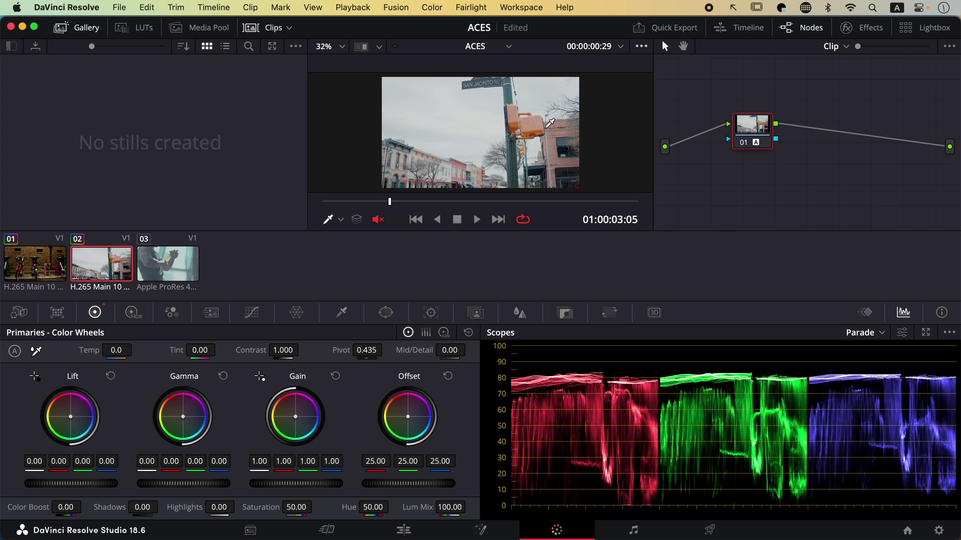
pyautogui.moveTo(457, 207); pyautogui.dragTo(484, 198)
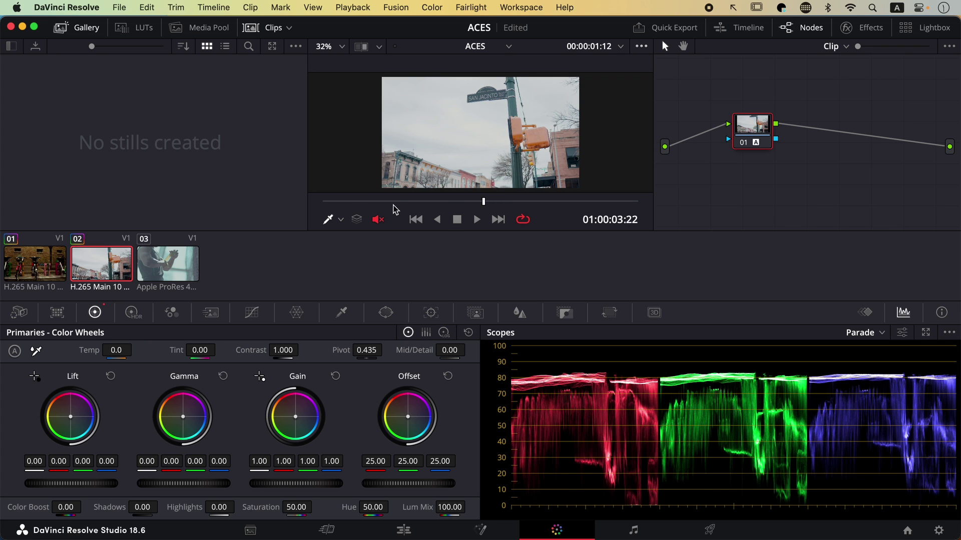
pyautogui.moveTo(395, 207); pyautogui.dragTo(365, 208)
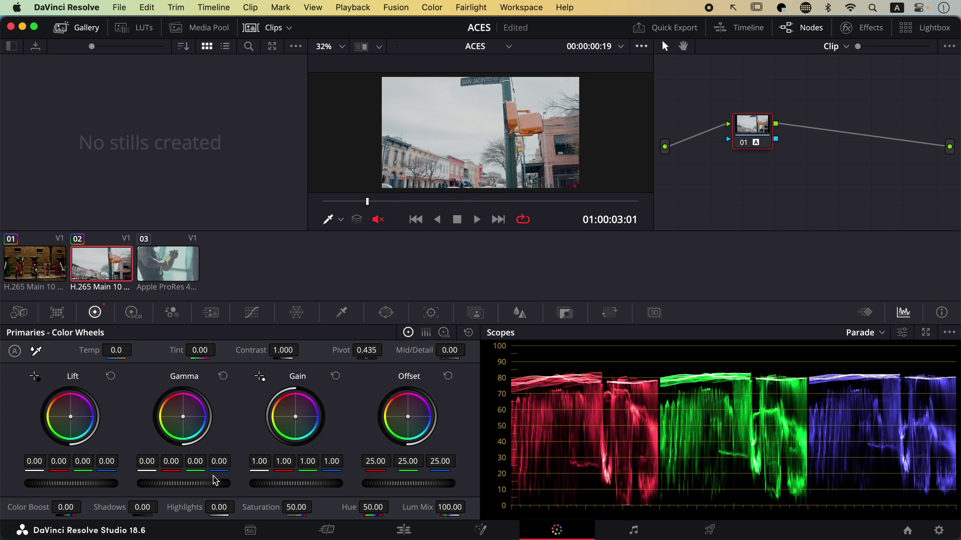
# Set the second clip's Gamma to -0.07 and Gain to 1.06, and check a frame further into the clip
pyautogui.moveTo(213, 484); pyautogui.dragTo(55, 482)
pyautogui.moveTo(274, 483); pyautogui.dragTo(296, 482)
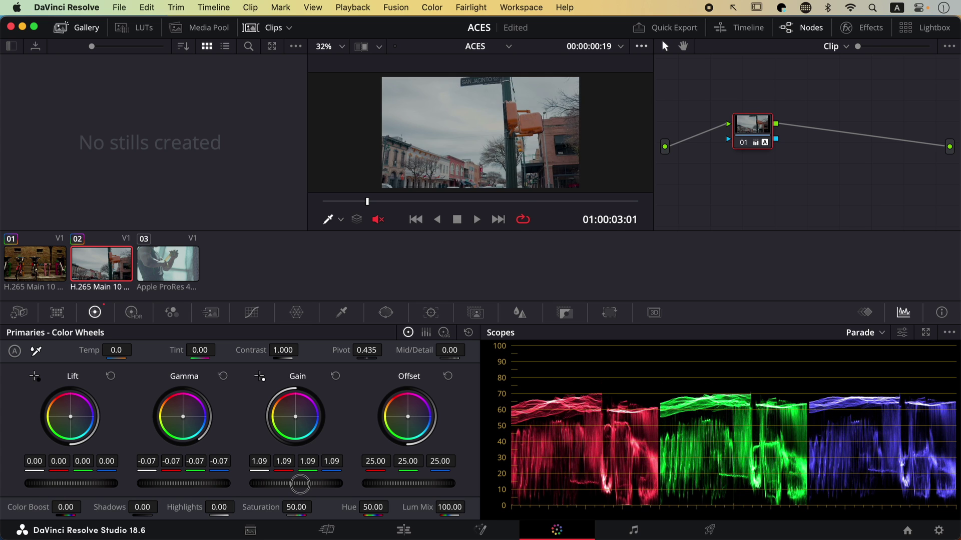
pyautogui.click(523, 201)
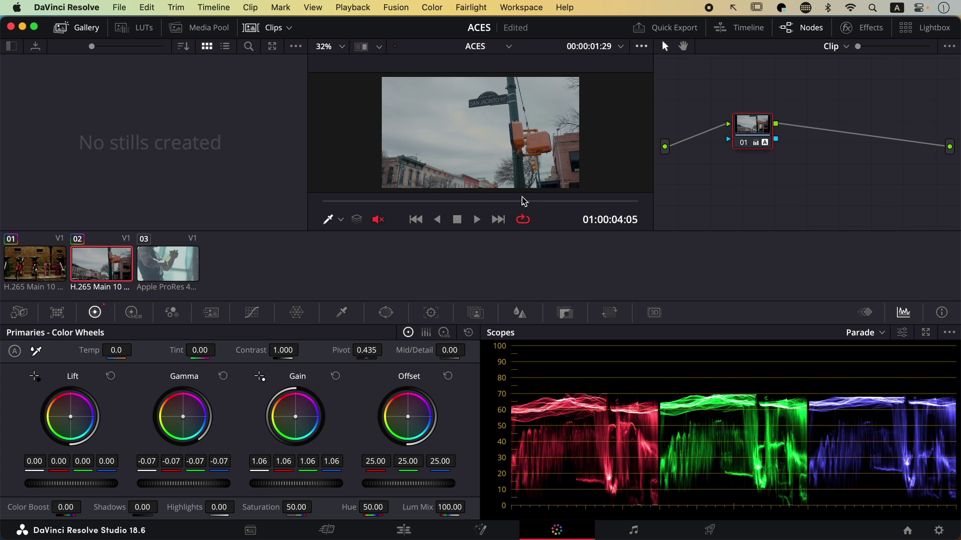